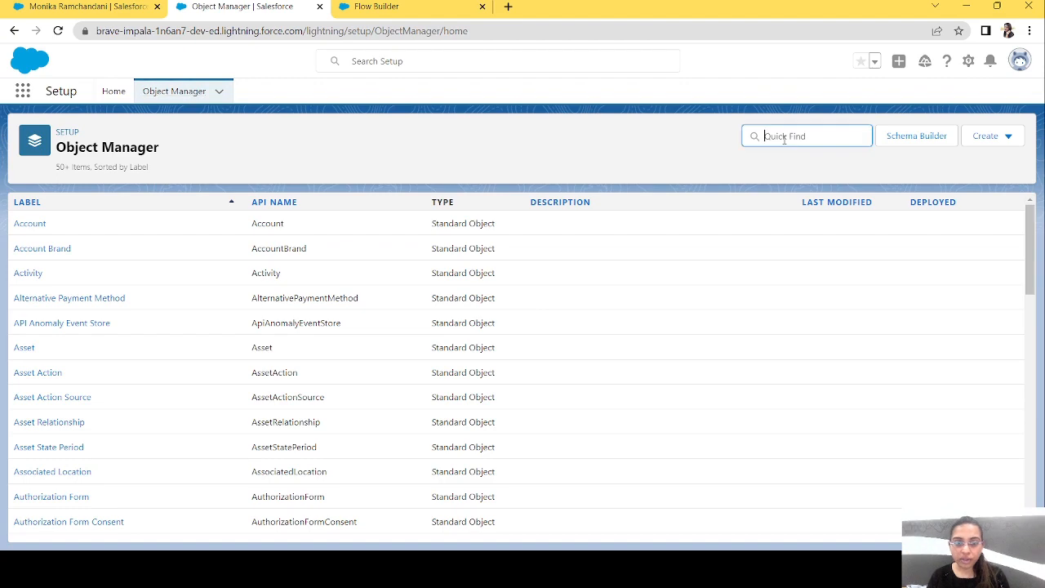
# Find the Contact object in Object Manager and start a new custom field of type Checkbox on it.
pyautogui.write('contact')
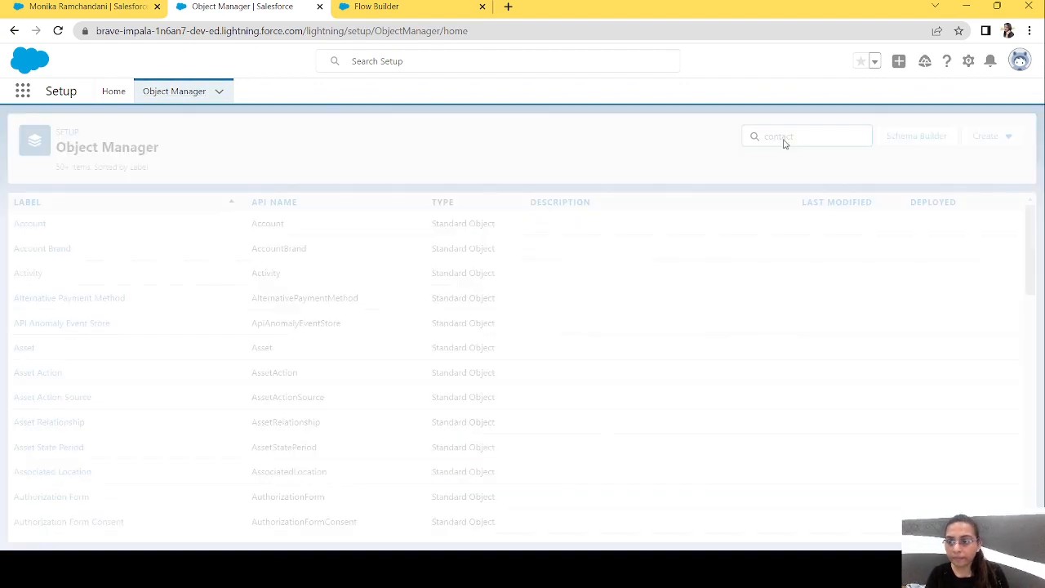
pyautogui.click(32, 224)
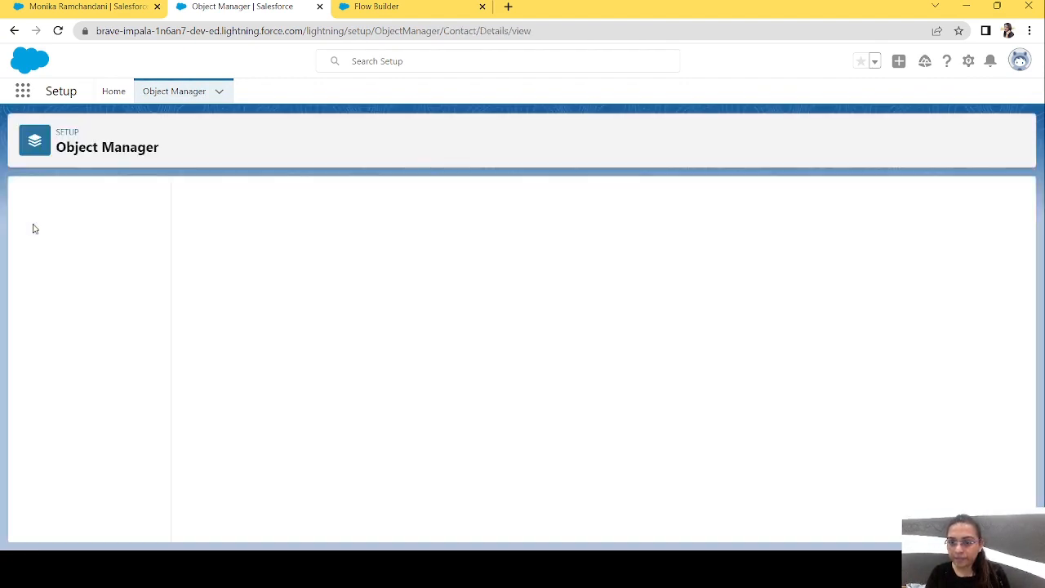
pyautogui.click(737, 199)
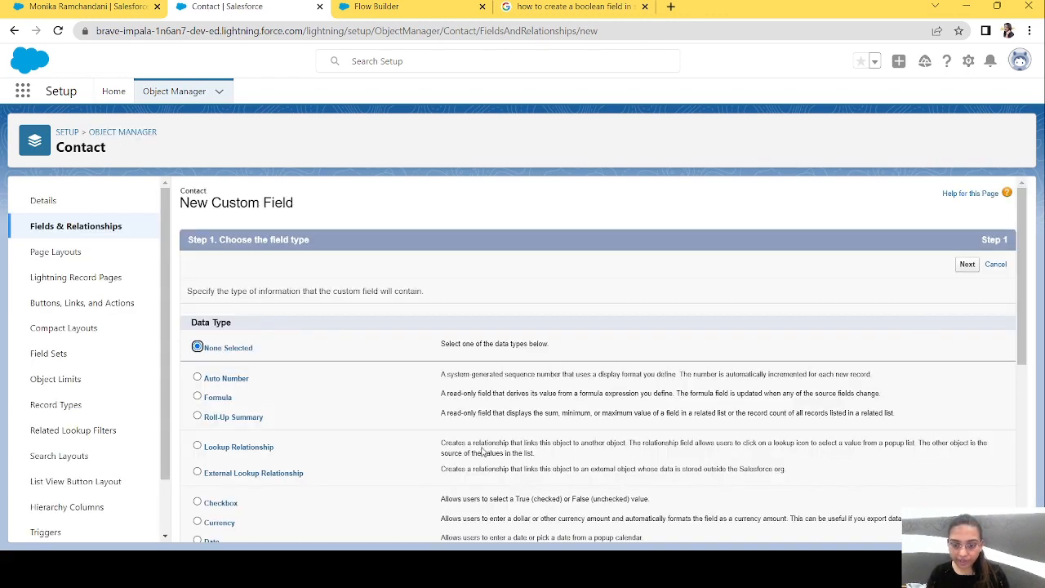
pyautogui.click(225, 503)
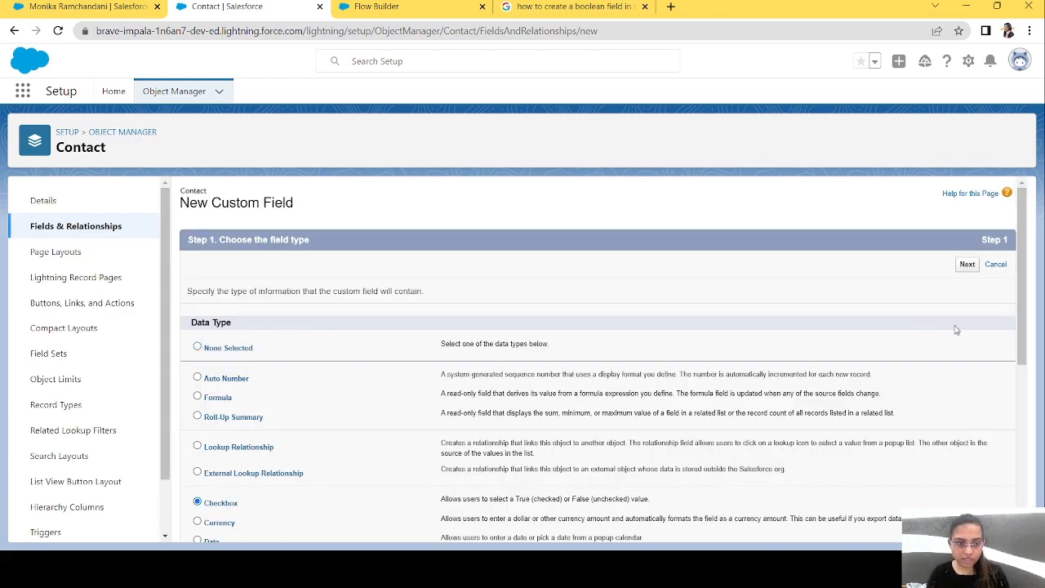
pyautogui.moveTo(1021, 324); pyautogui.dragTo(1022, 491)
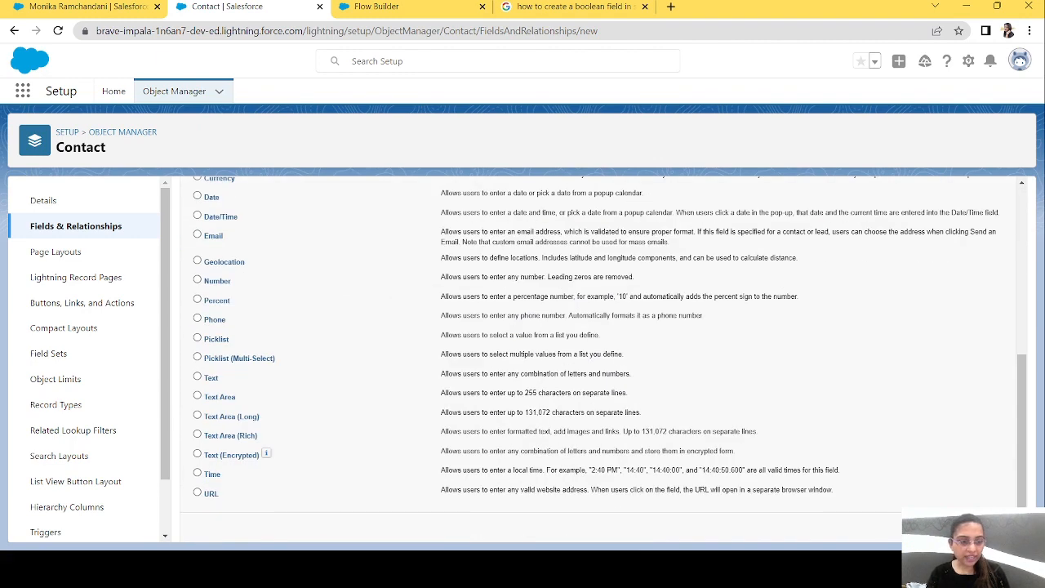
pyautogui.click(979, 527)
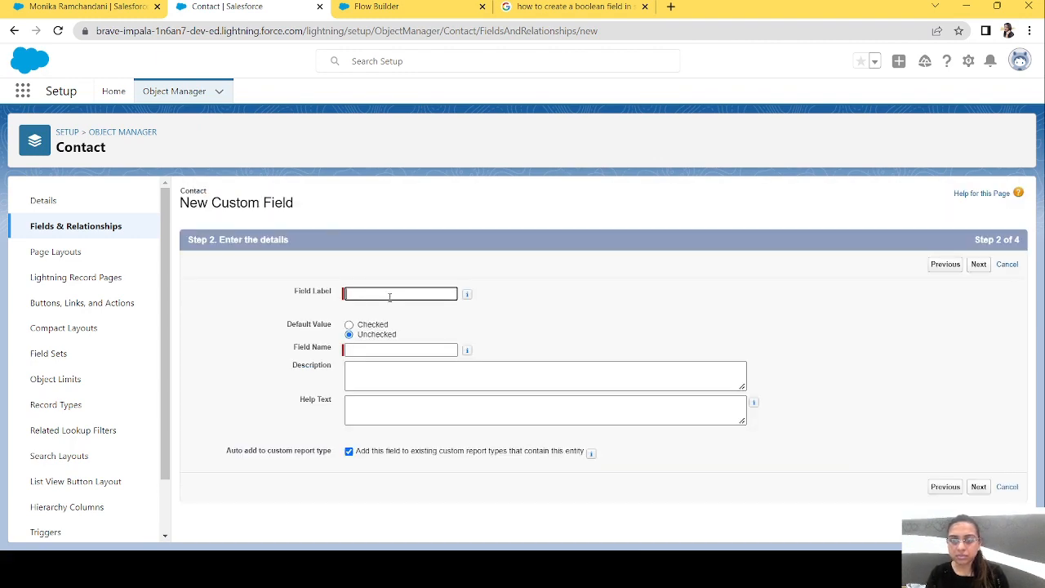
# Enter Updated as the checkbox field's label and name, and continue to field-level security.
pyautogui.write('Updated')
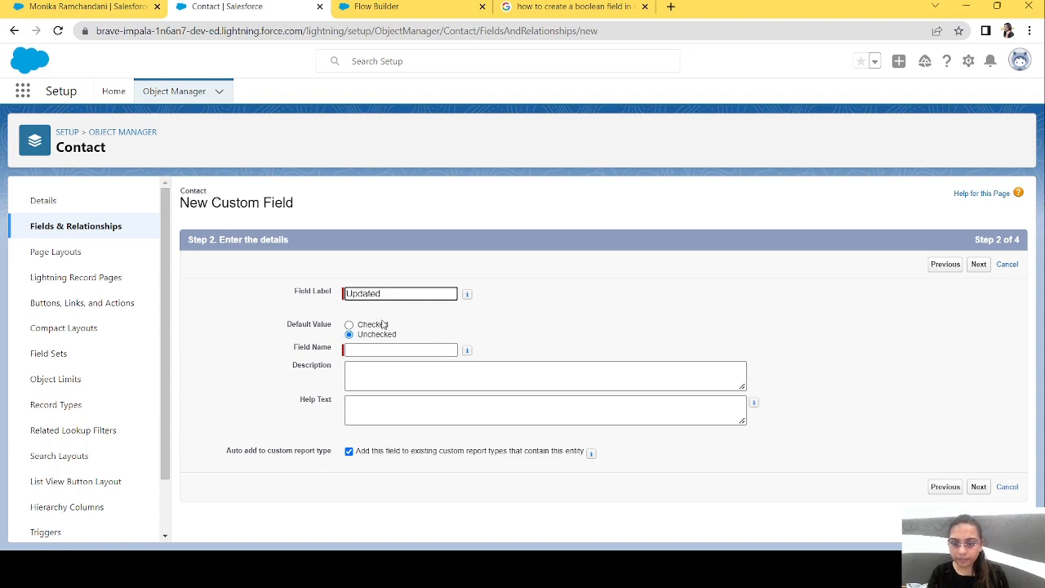
pyautogui.click(378, 348)
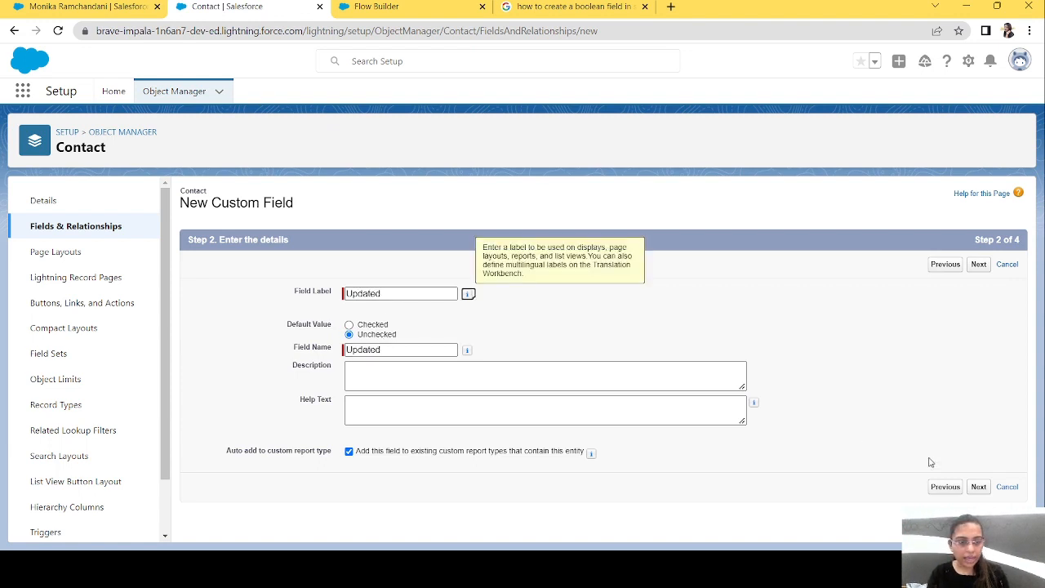
pyautogui.click(979, 487)
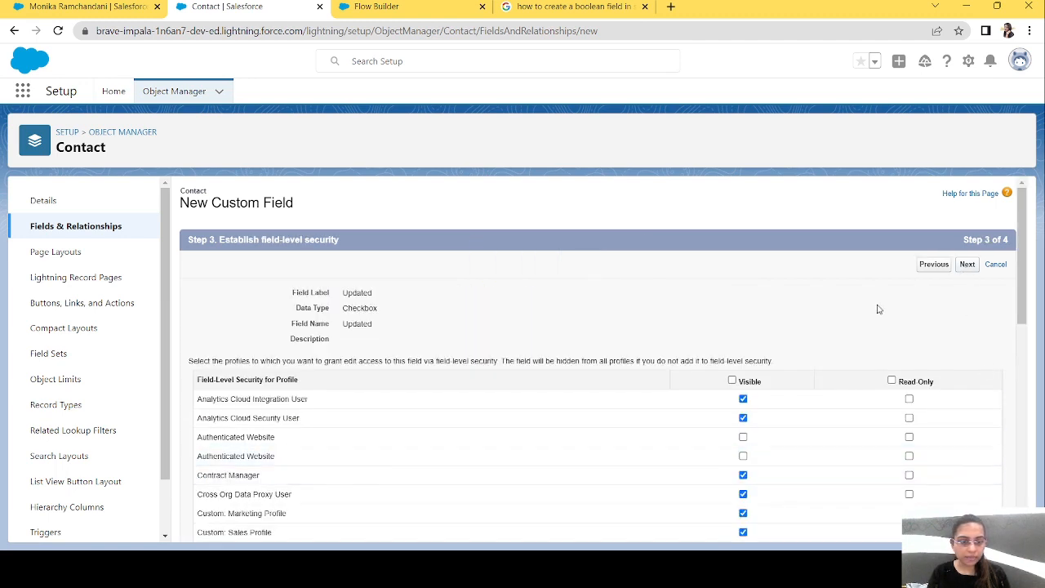
# Make the new field visible to all profiles and save it with all four contact page layouts included.
pyautogui.click(731, 381)
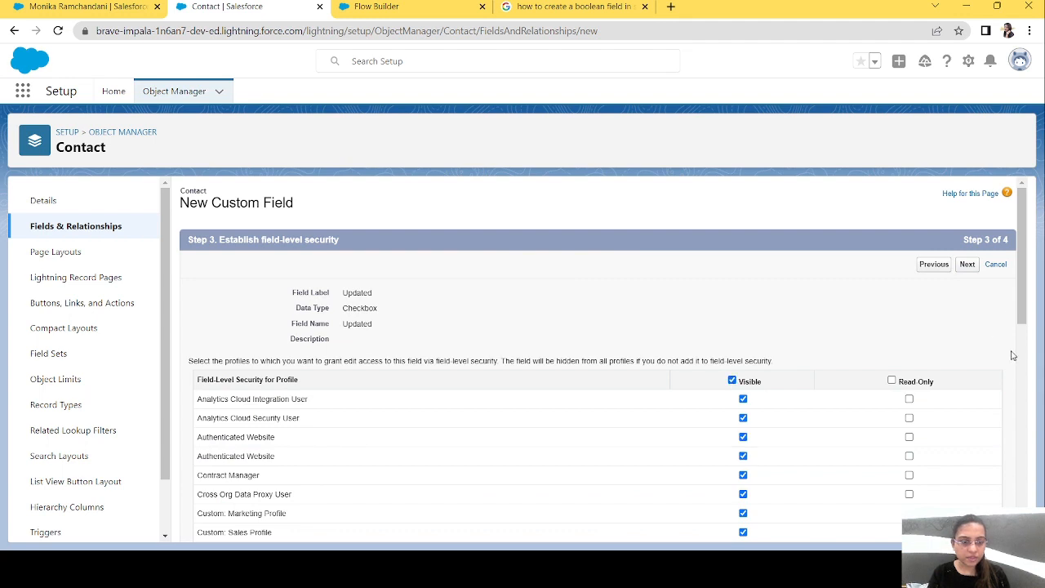
pyautogui.click(966, 264)
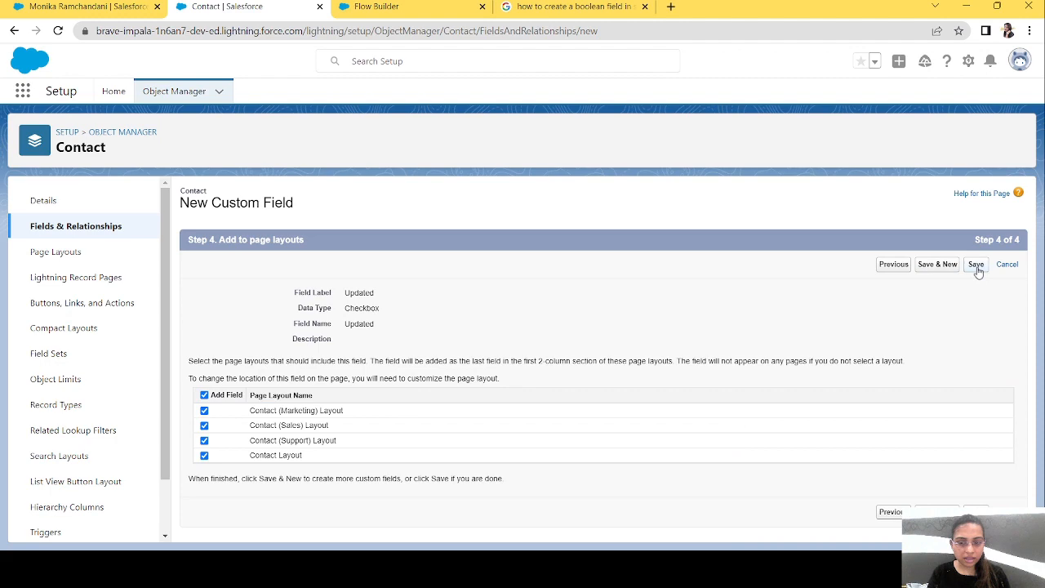
pyautogui.click(976, 266)
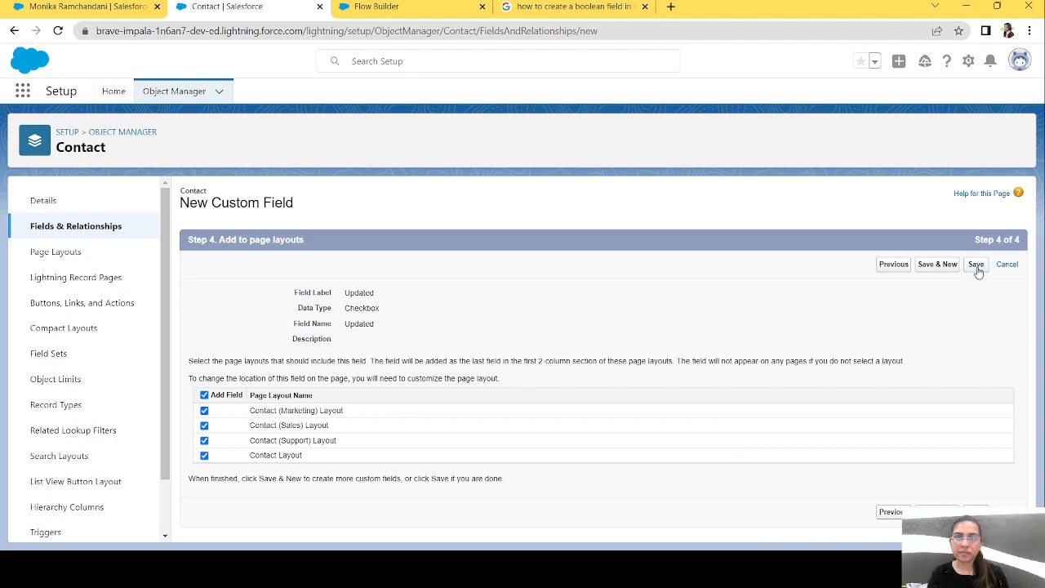
# Switch to Flow Builder and configure the flow start for the Account object, triggered when a record is created or updated.
pyautogui.click(371, 6)
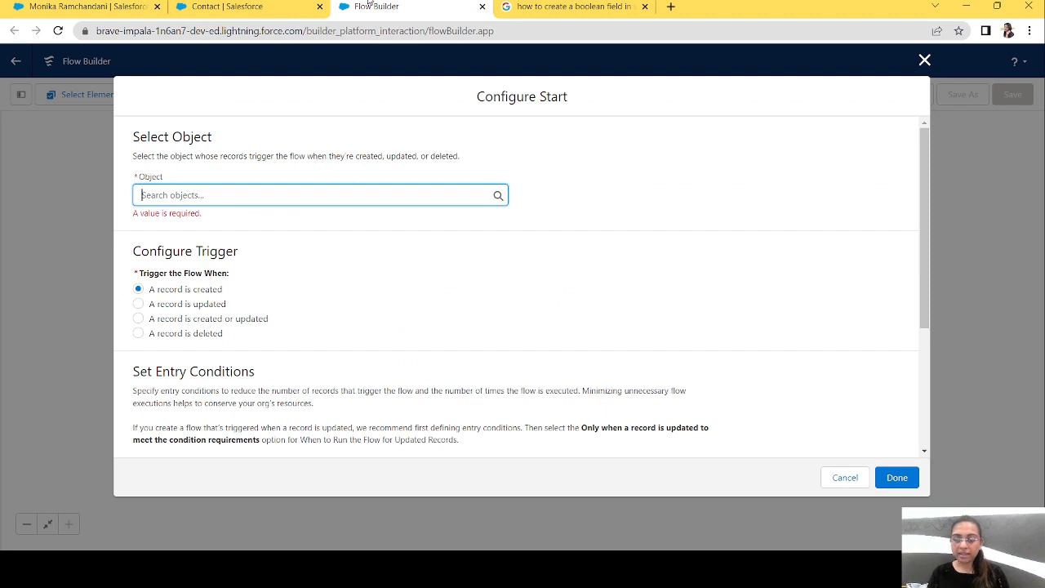
pyautogui.write('Accou')
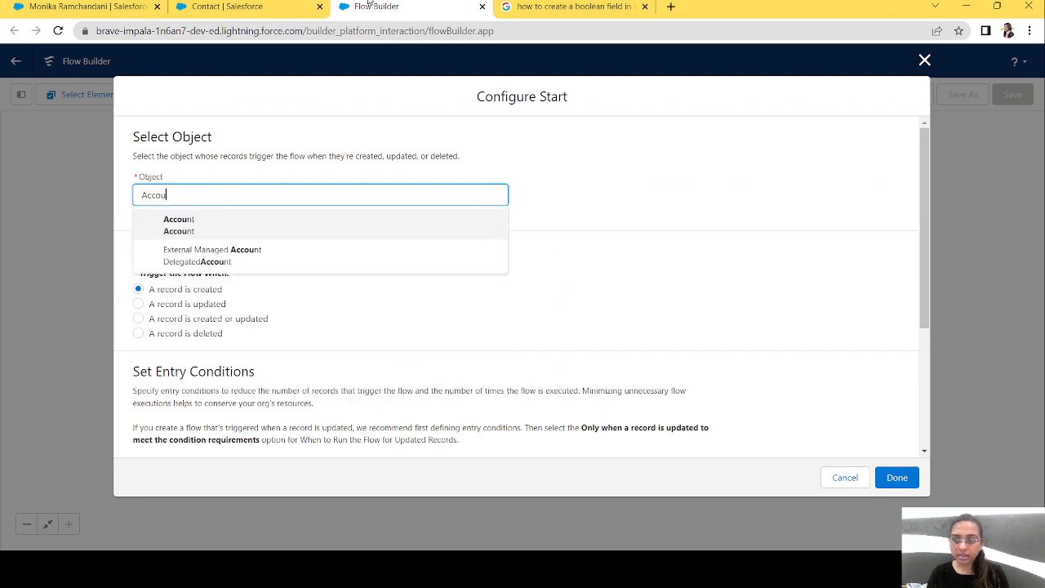
pyautogui.click(207, 224)
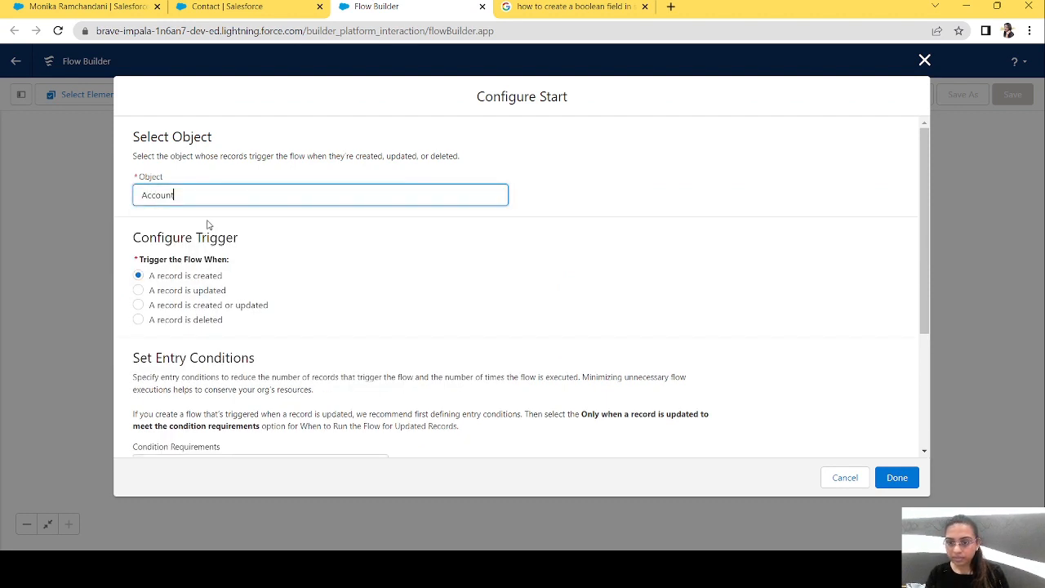
pyautogui.click(139, 307)
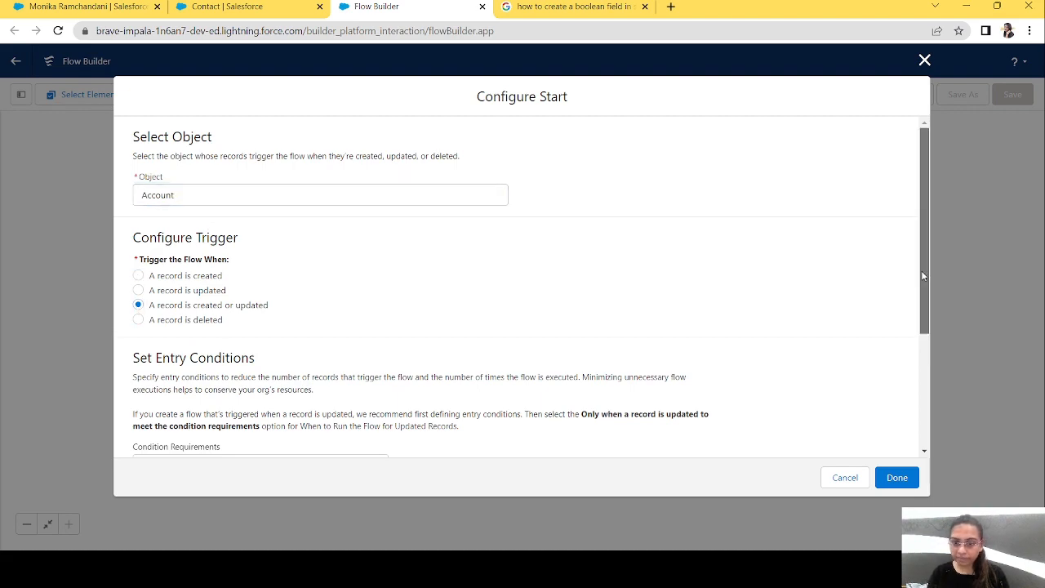
pyautogui.moveTo(921, 270); pyautogui.dragTo(932, 436)
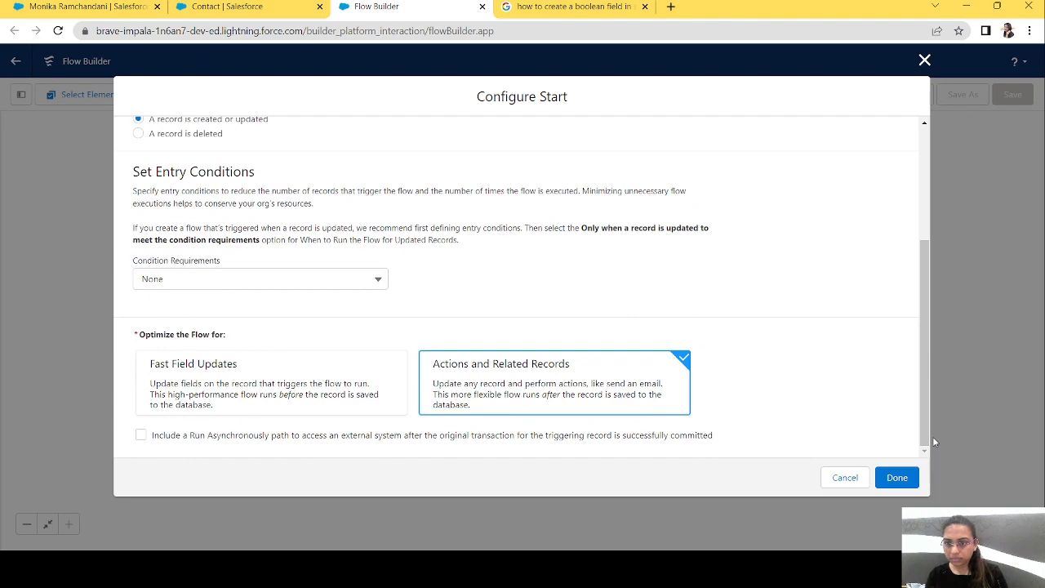
pyautogui.click(908, 482)
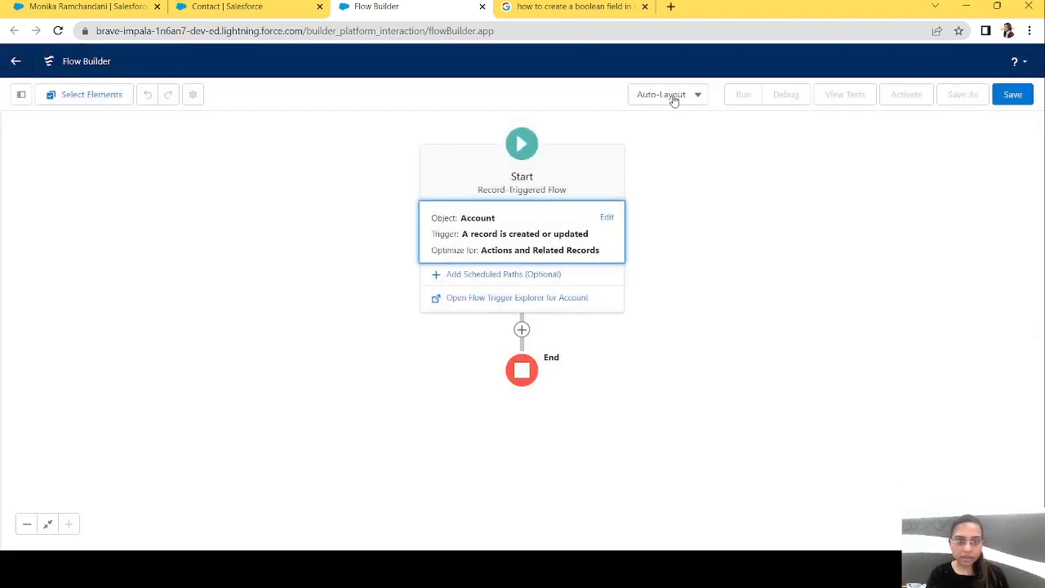
# Change the flow canvas to Free-Form layout and move the Start element toward the toolbox.
pyautogui.click(676, 97)
pyautogui.click(674, 146)
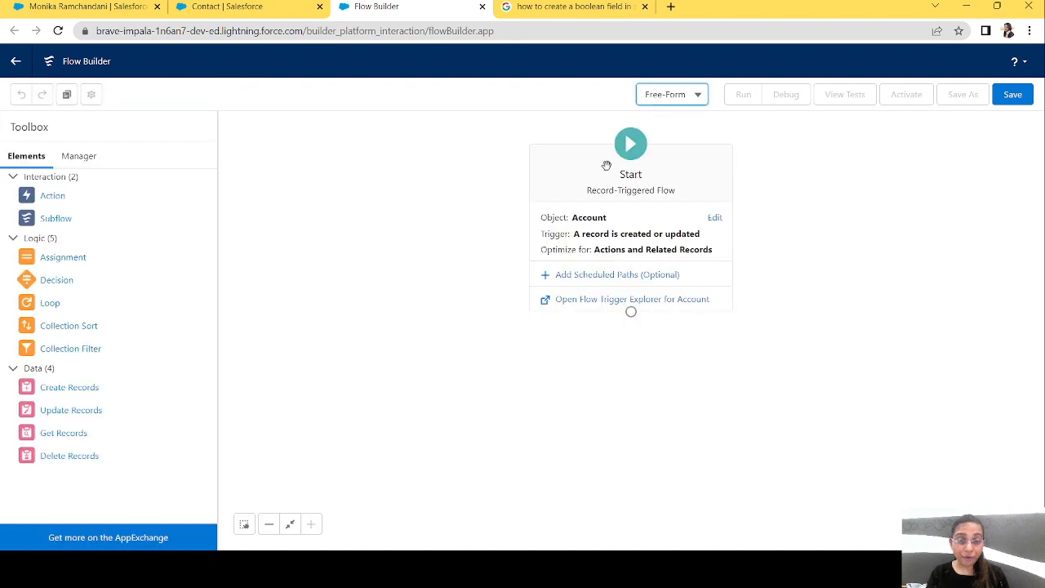
pyautogui.moveTo(638, 176); pyautogui.dragTo(381, 187)
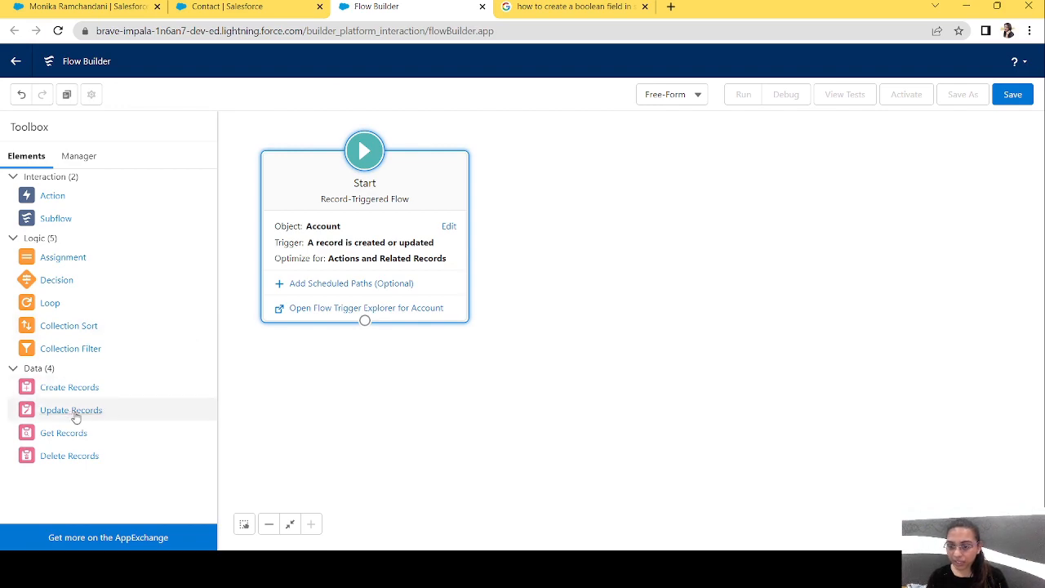
# Add an Update Records element labelled "Update Contacts" with the description "Update contacts related to account.".
pyautogui.moveTo(71, 417); pyautogui.dragTo(509, 399)
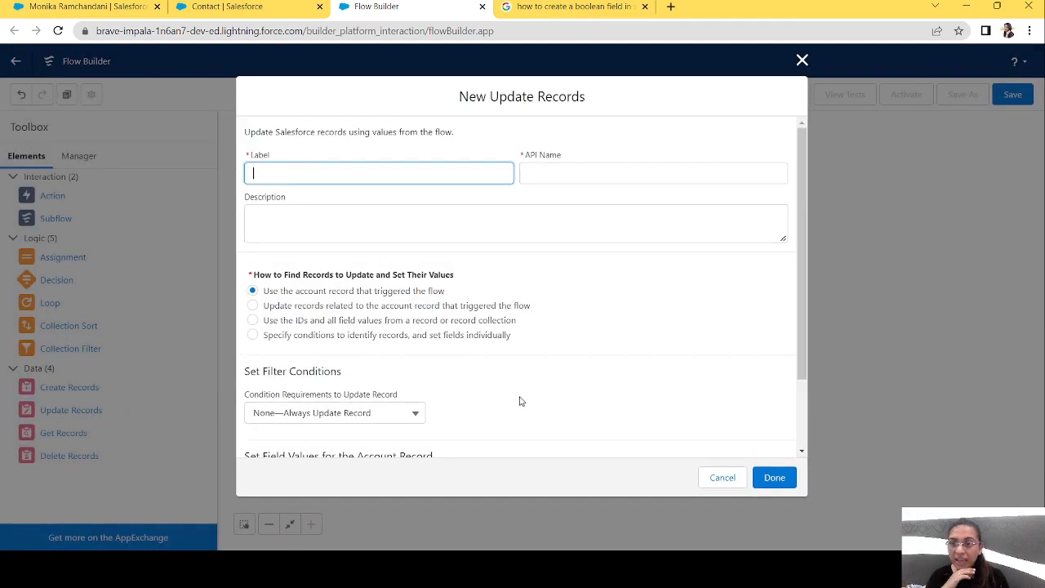
pyautogui.write('Updat')
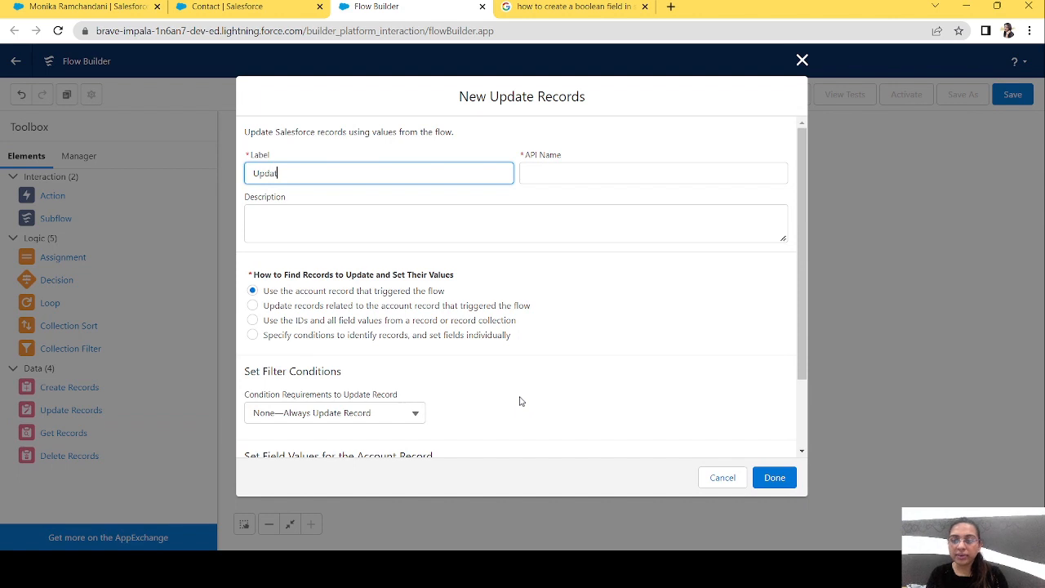
pyautogui.write('e Contacts')
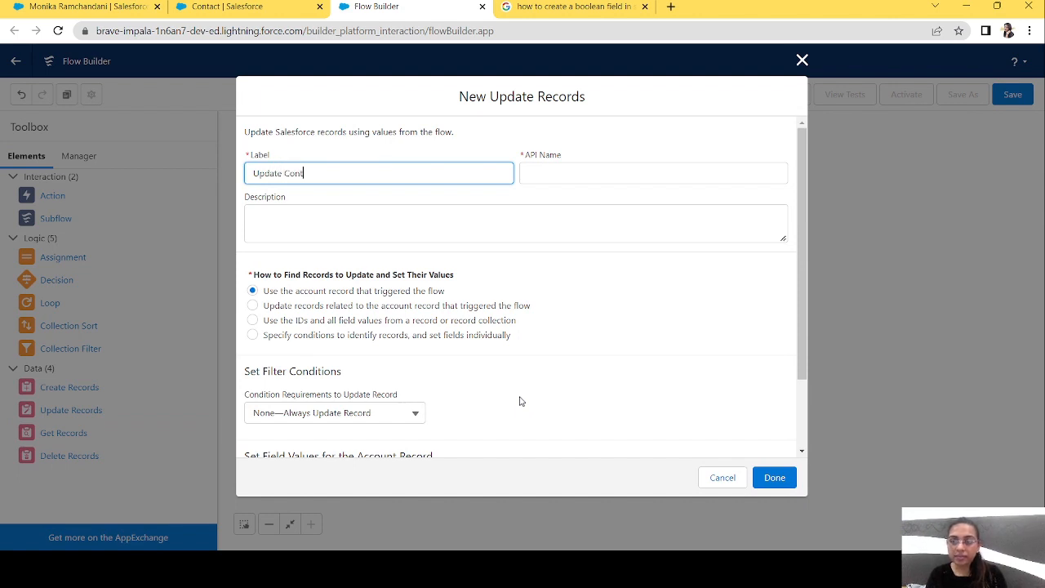
pyautogui.press('Tab')
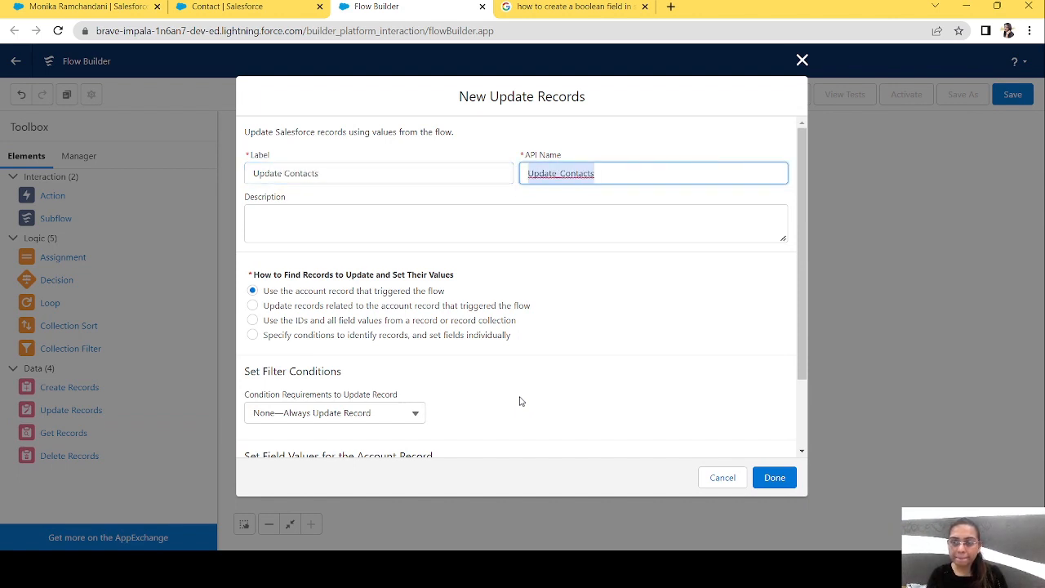
pyautogui.press('Tab')
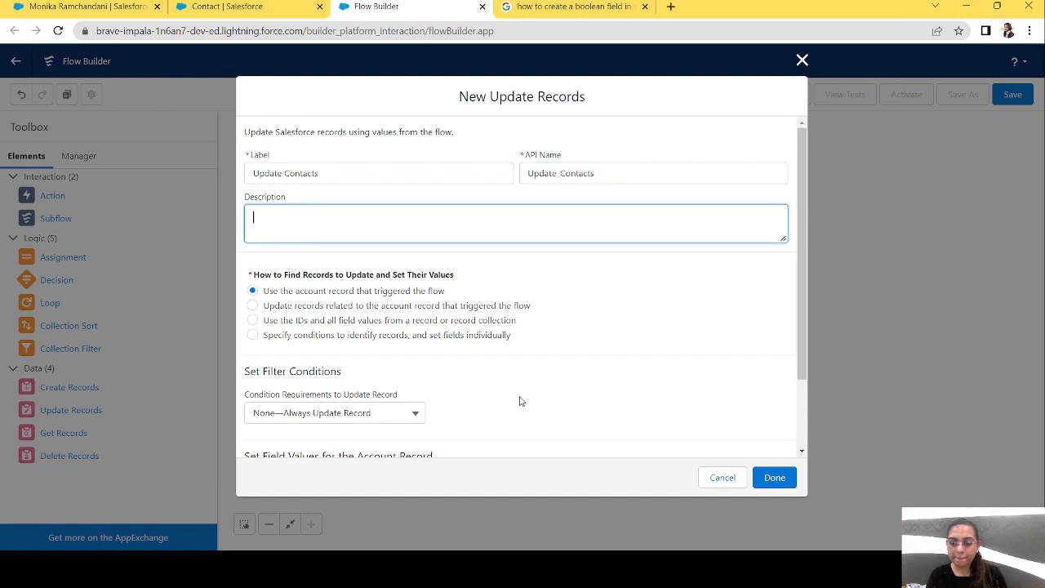
pyautogui.write('Update contacts')
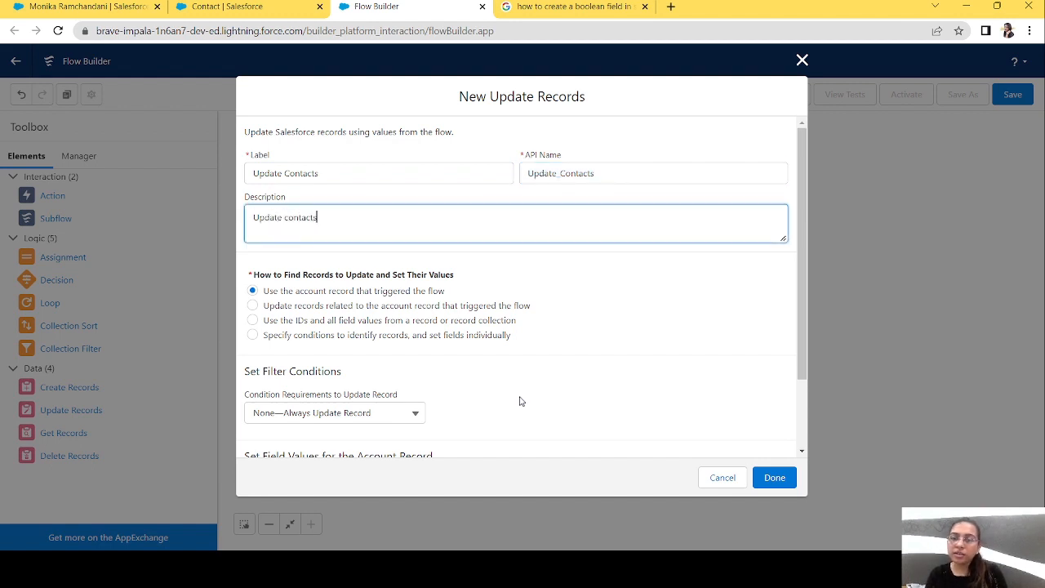
pyautogui.write(' rea')
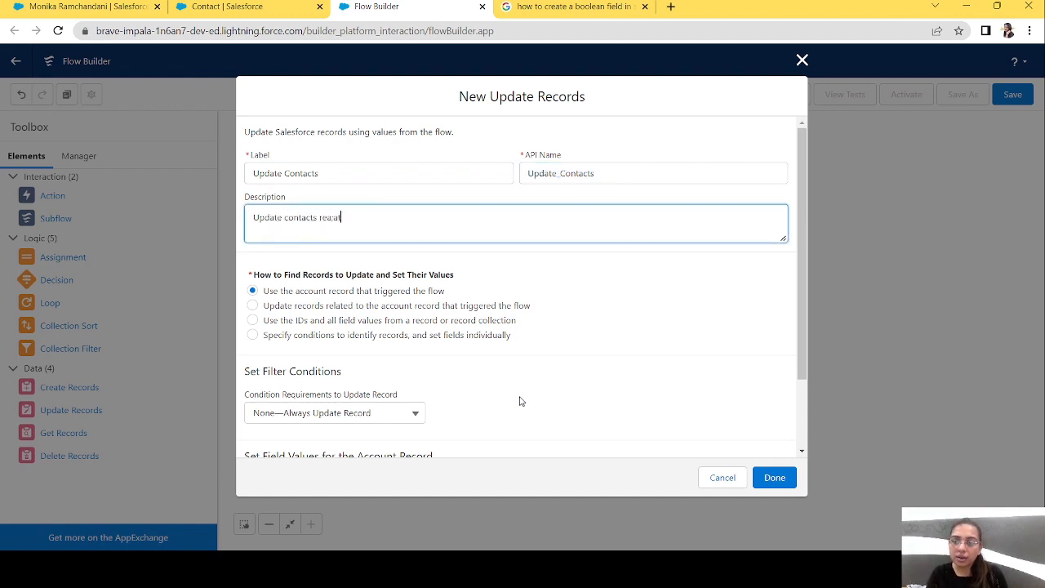
pyautogui.write('at')
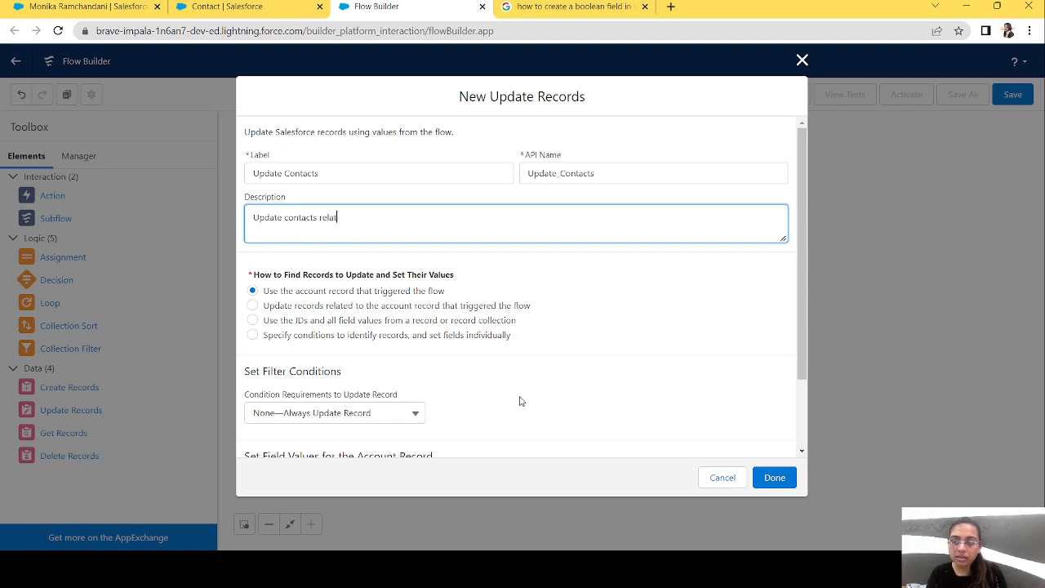
pyautogui.write('ed to account')
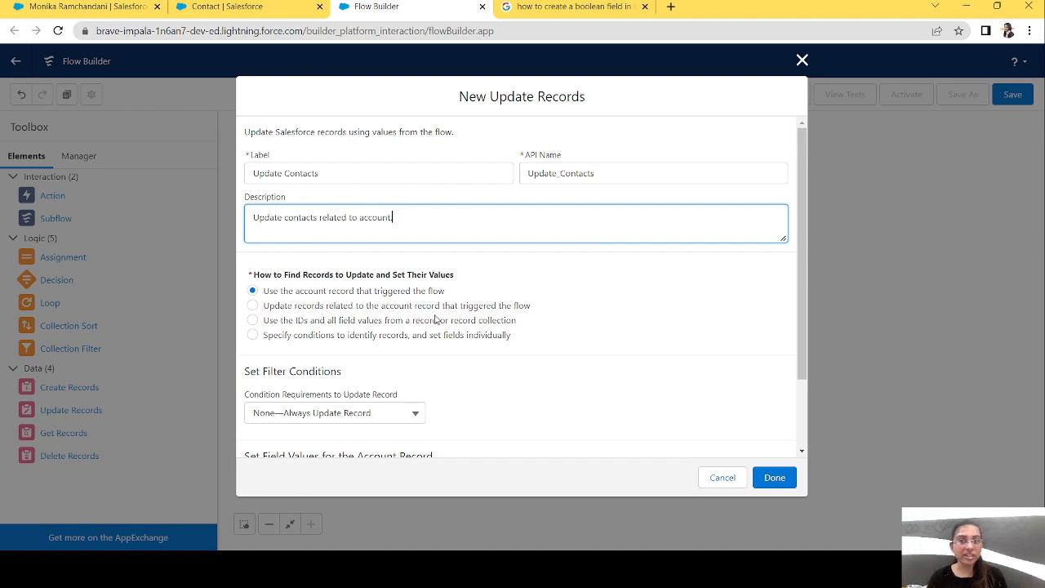
# Set the element to update records related to the triggering account, using {!$Record.Contacts} as the related records.
pyautogui.click(253, 306)
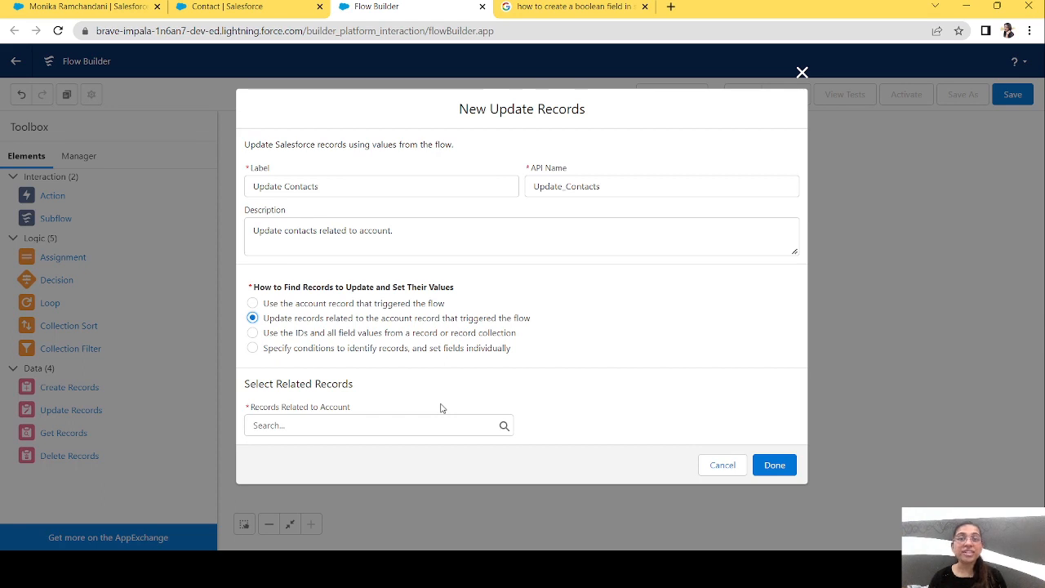
pyautogui.click(396, 426)
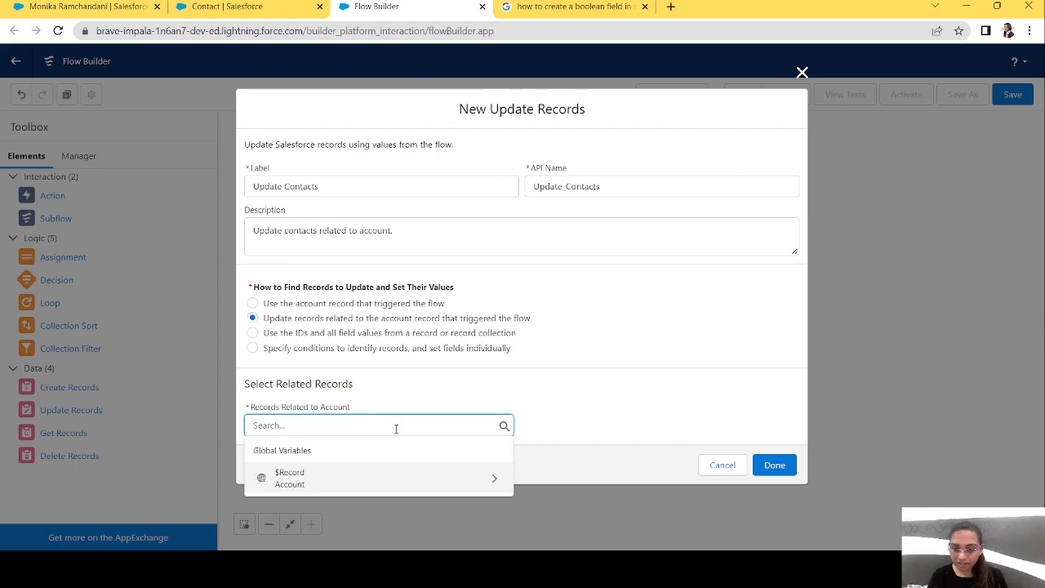
pyautogui.click(320, 482)
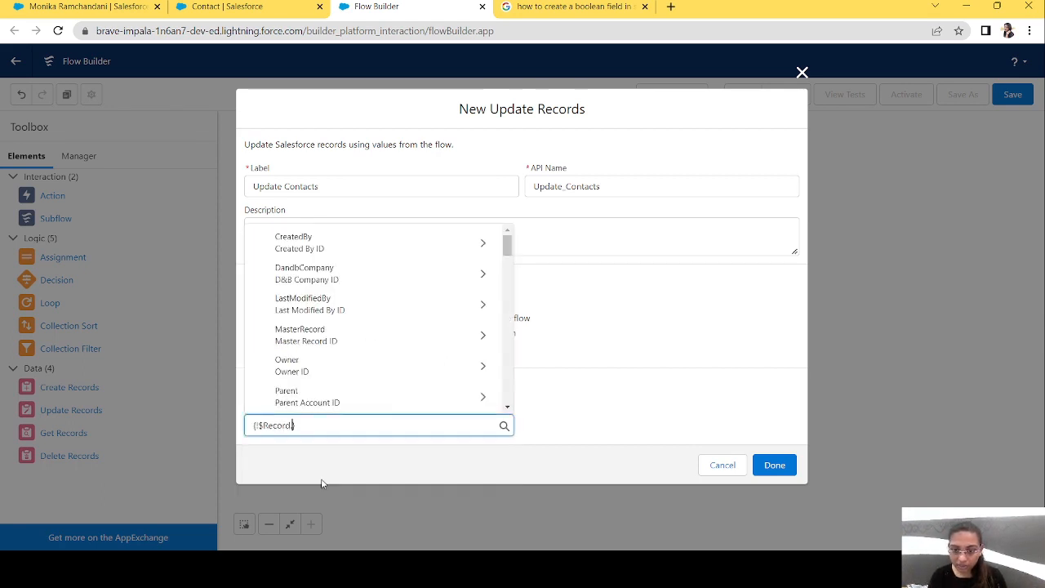
pyautogui.write('contact')
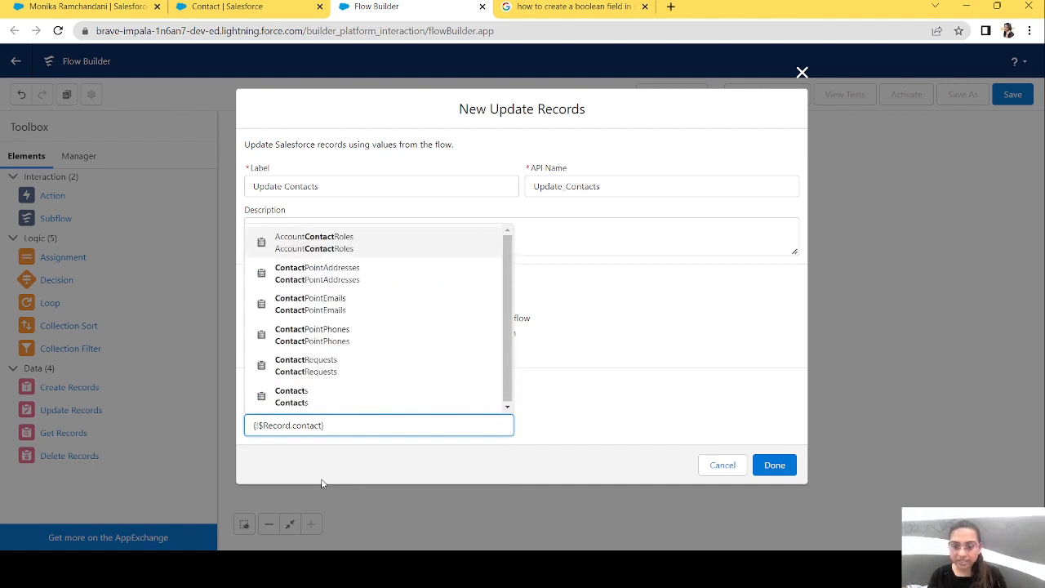
pyautogui.click(303, 396)
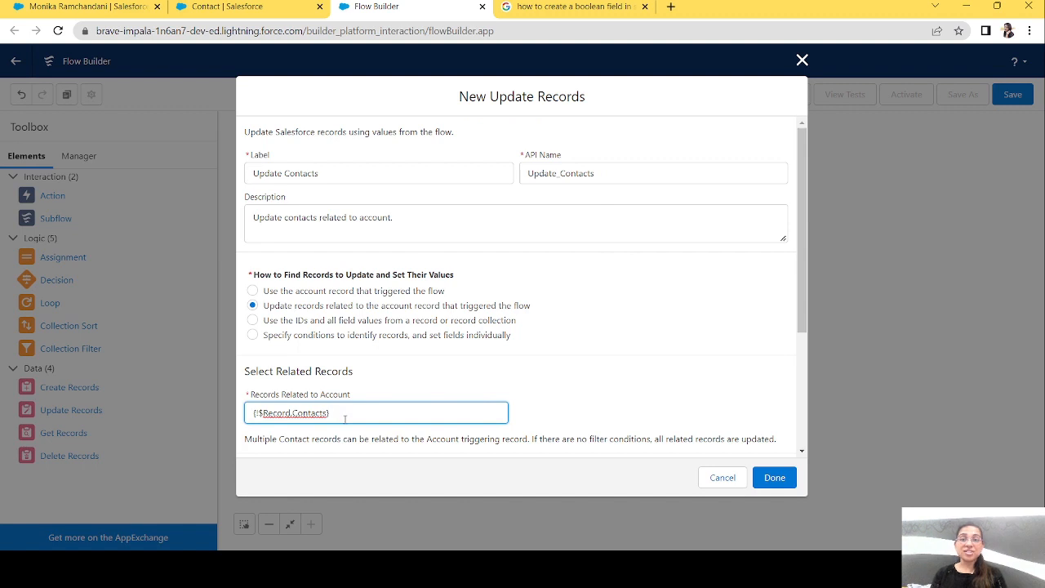
pyautogui.moveTo(344, 417); pyautogui.dragTo(246, 413)
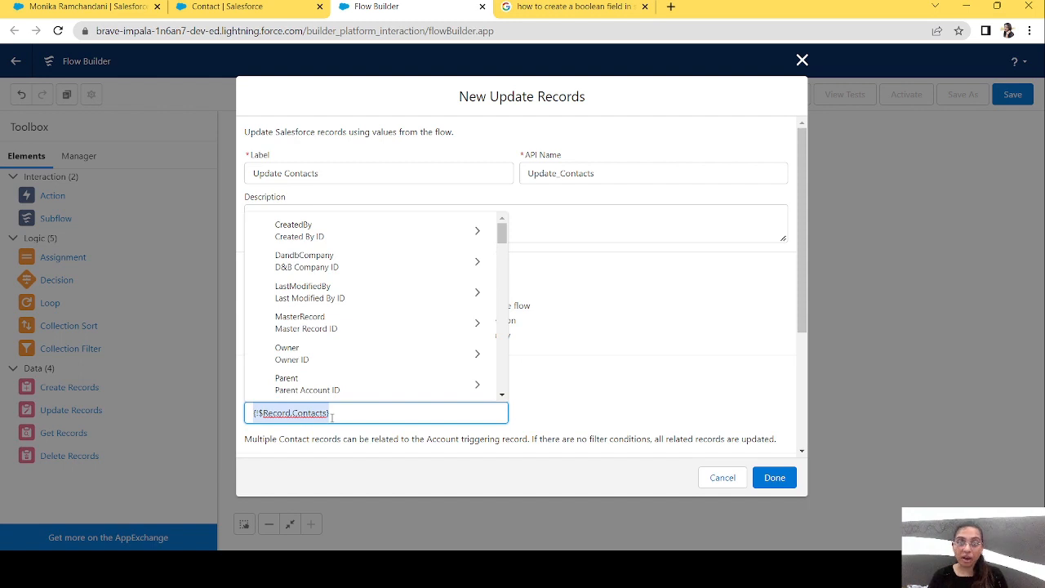
# Set the Contact field Updated__c to {!$GlobalConstant.True} for all related records and finish the Update Contacts element.
pyautogui.click(535, 414)
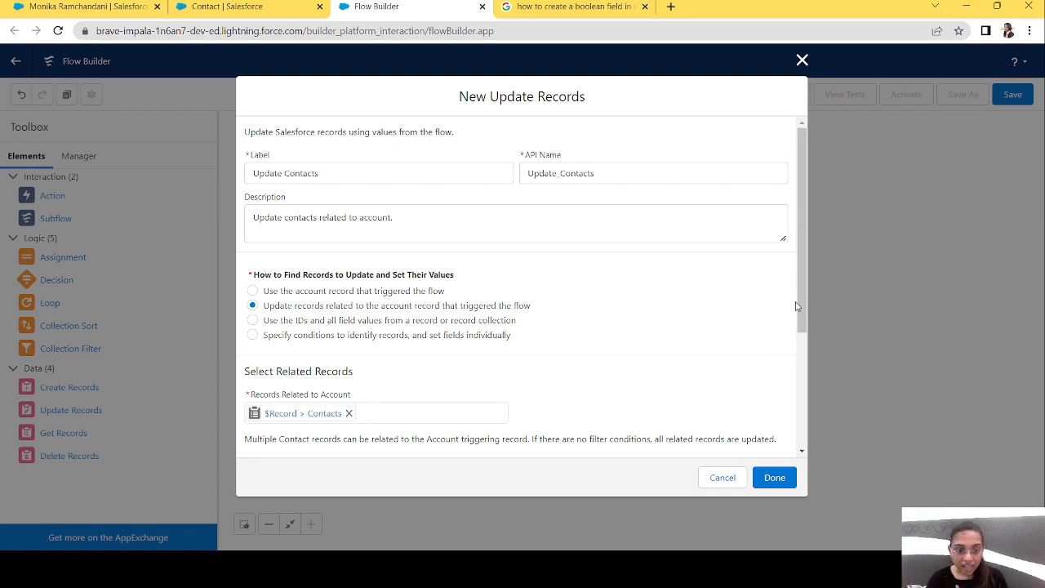
pyautogui.moveTo(795, 306); pyautogui.dragTo(795, 418)
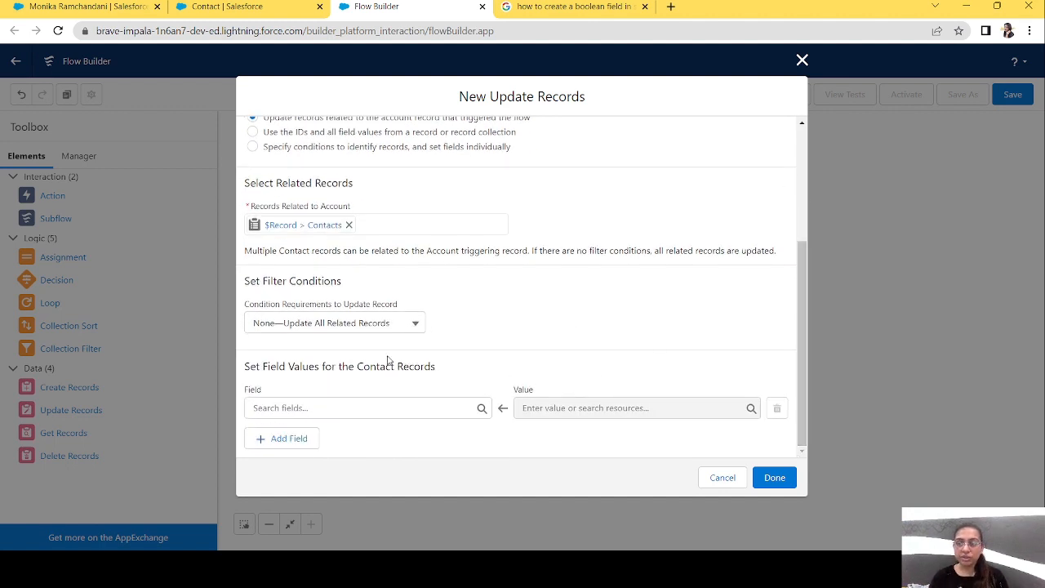
pyautogui.click(357, 407)
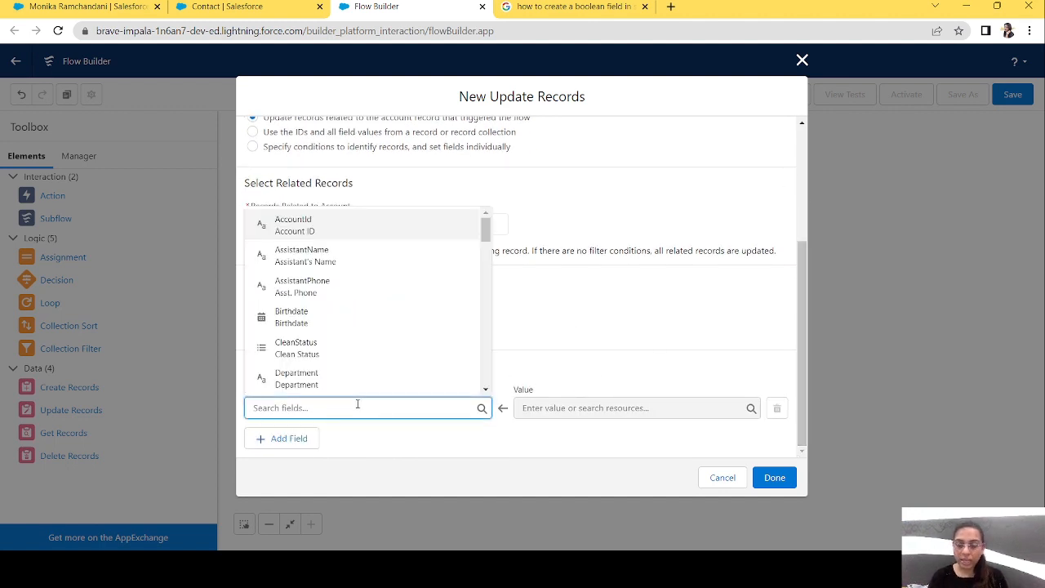
pyautogui.write('up')
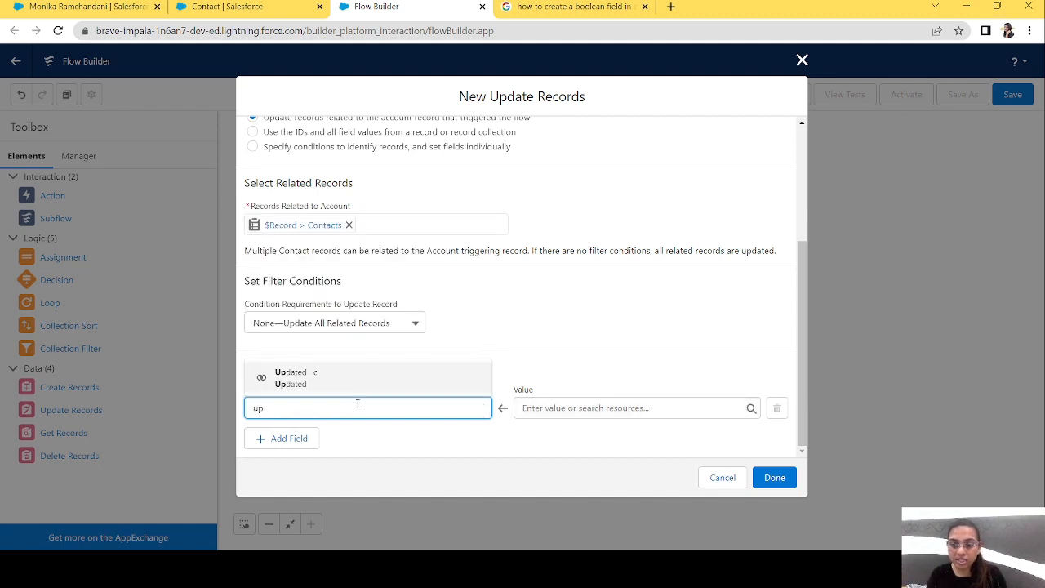
pyautogui.click(304, 382)
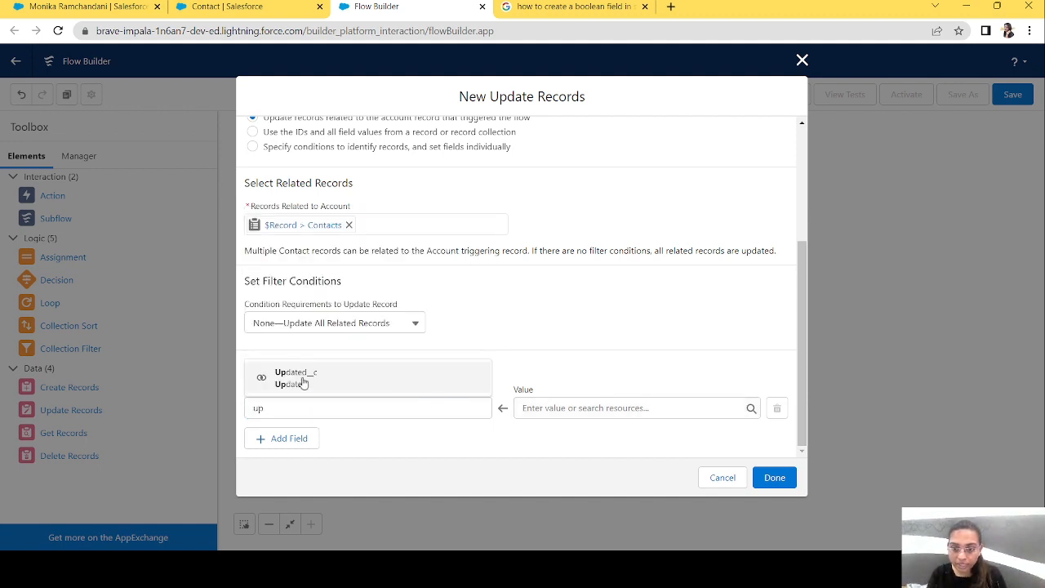
pyautogui.click(555, 412)
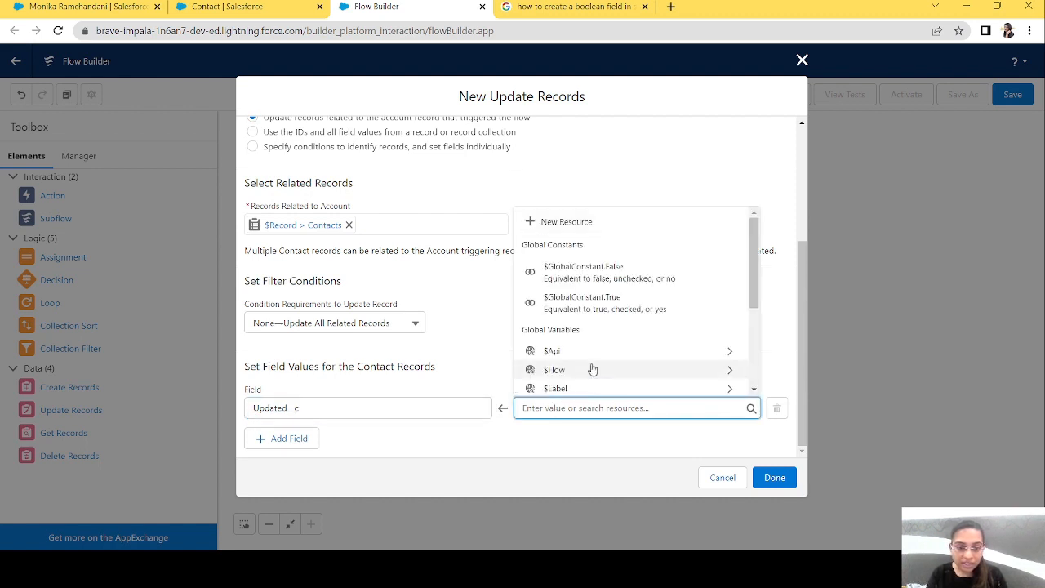
pyautogui.click(627, 307)
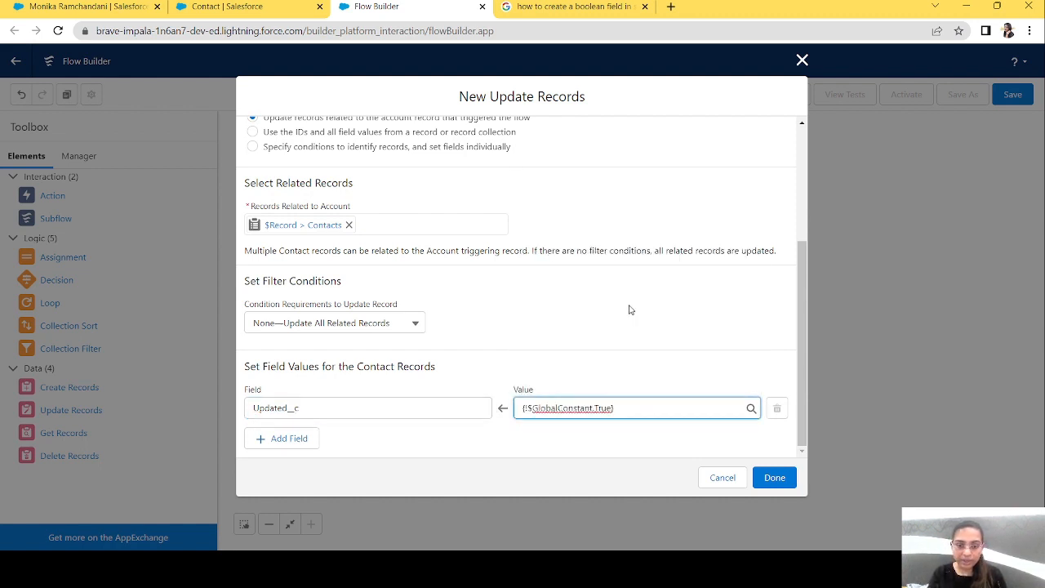
pyautogui.click(773, 477)
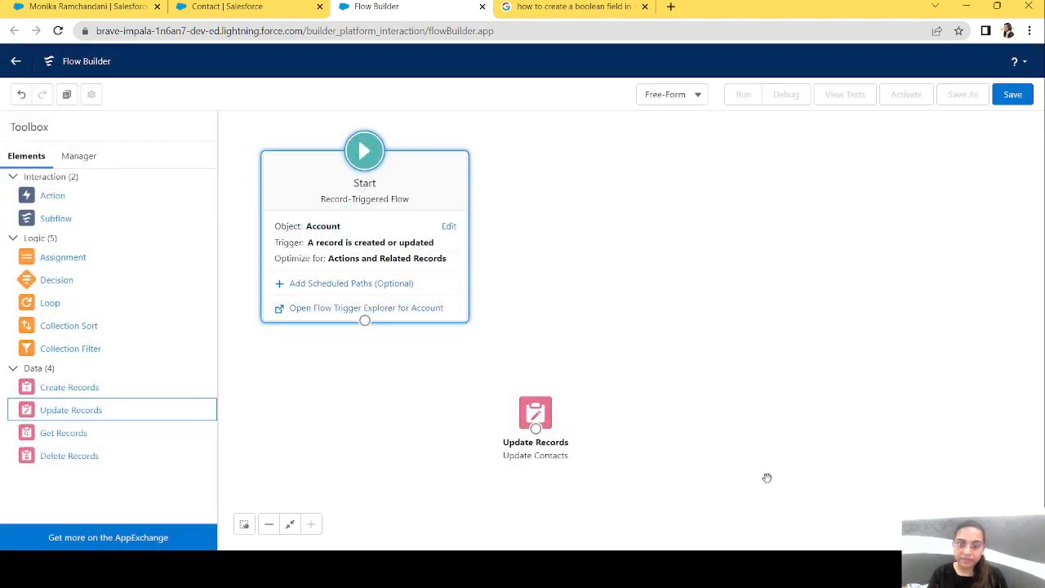
# Reposition the Update Contacts element on the canvas and connect the Start element to it.
pyautogui.click(535, 412)
pyautogui.moveTo(535, 412); pyautogui.dragTo(435, 394)
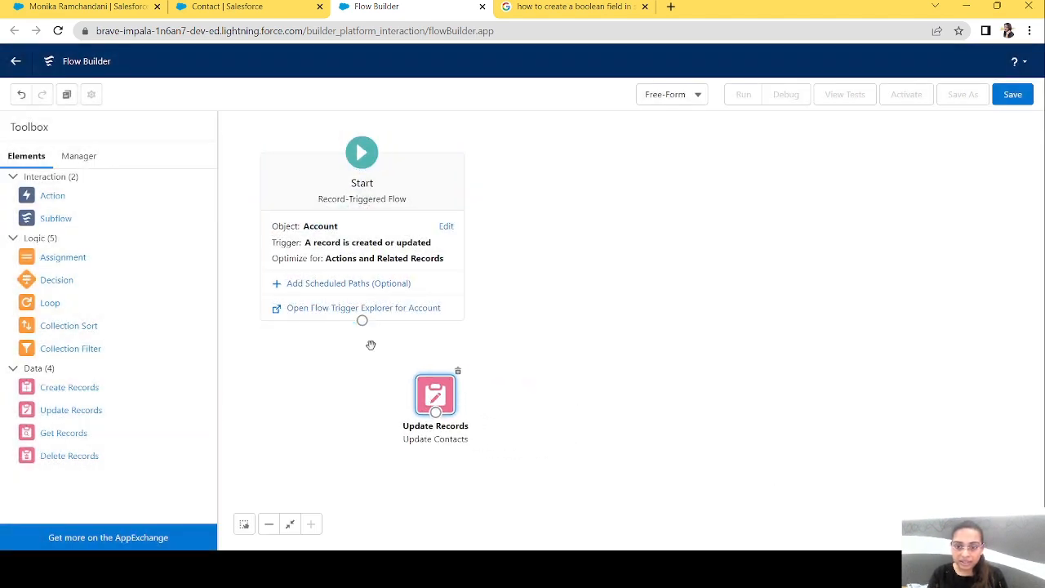
pyautogui.moveTo(362, 321); pyautogui.dragTo(535, 414)
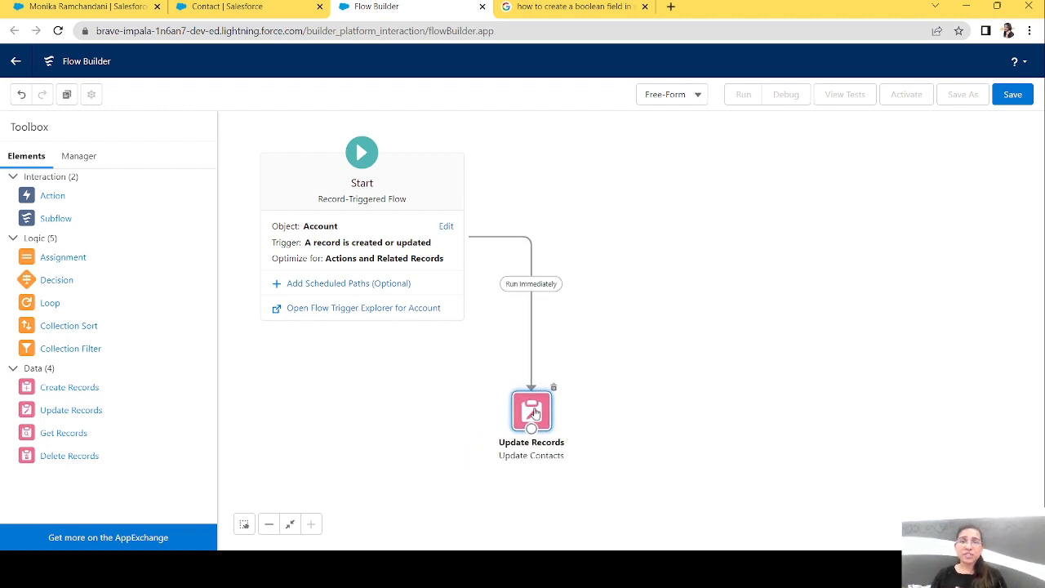
# Save the flow with the label "Related list update" and API name Related_list_update, and activate it.
pyautogui.click(1012, 94)
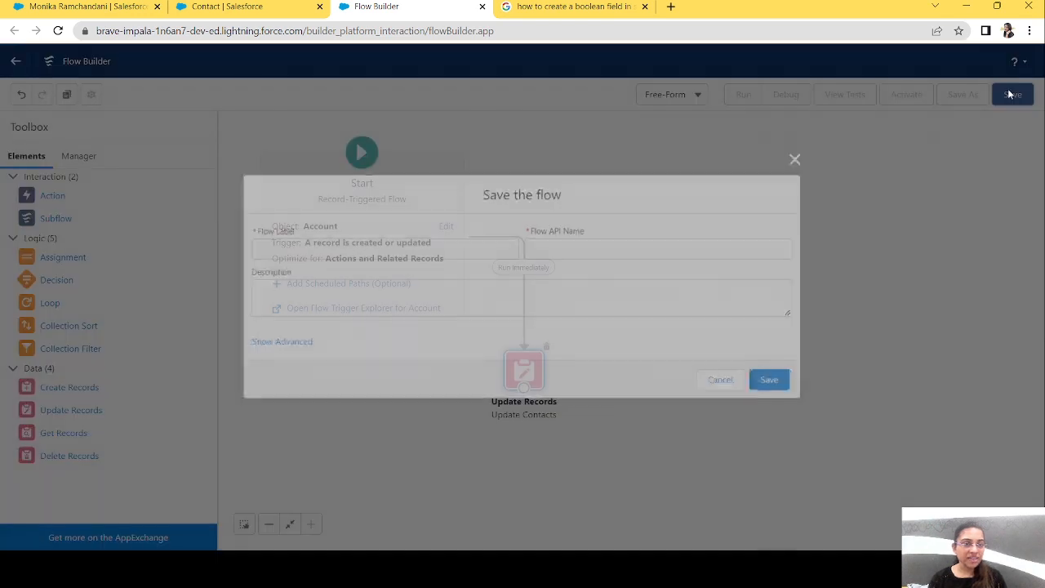
pyautogui.click(416, 249)
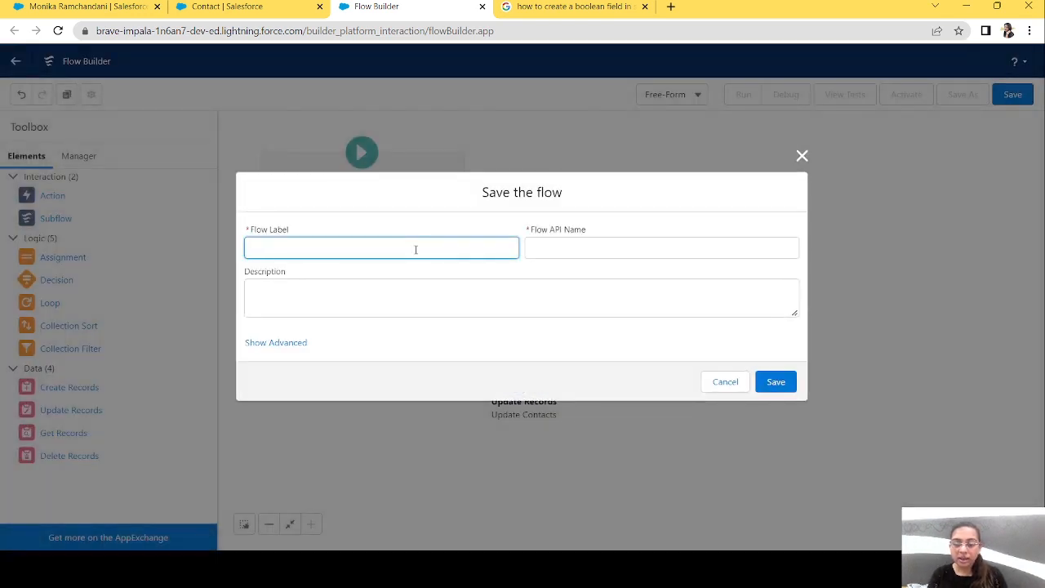
pyautogui.write('RElate')
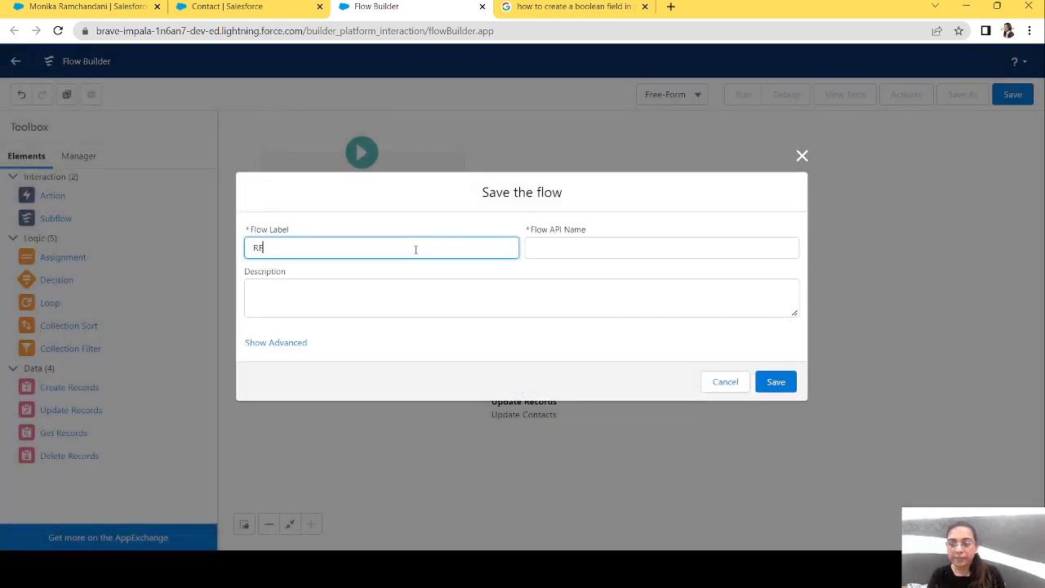
pyautogui.press('BackSpace')
pyautogui.press('BackSpace')
pyautogui.press('BackSpace')
pyautogui.press('BackSpace')
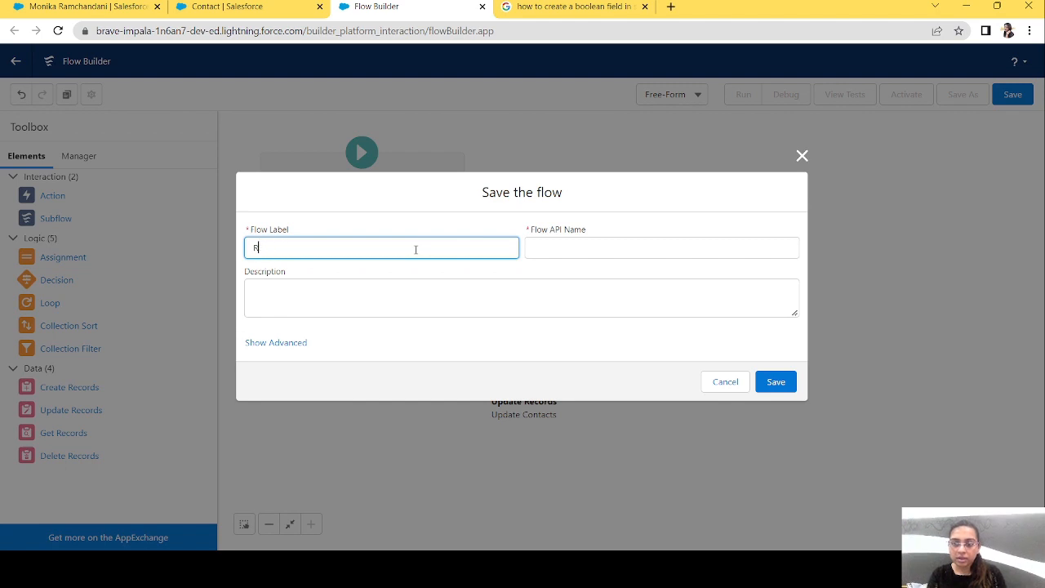
pyautogui.write('elated')
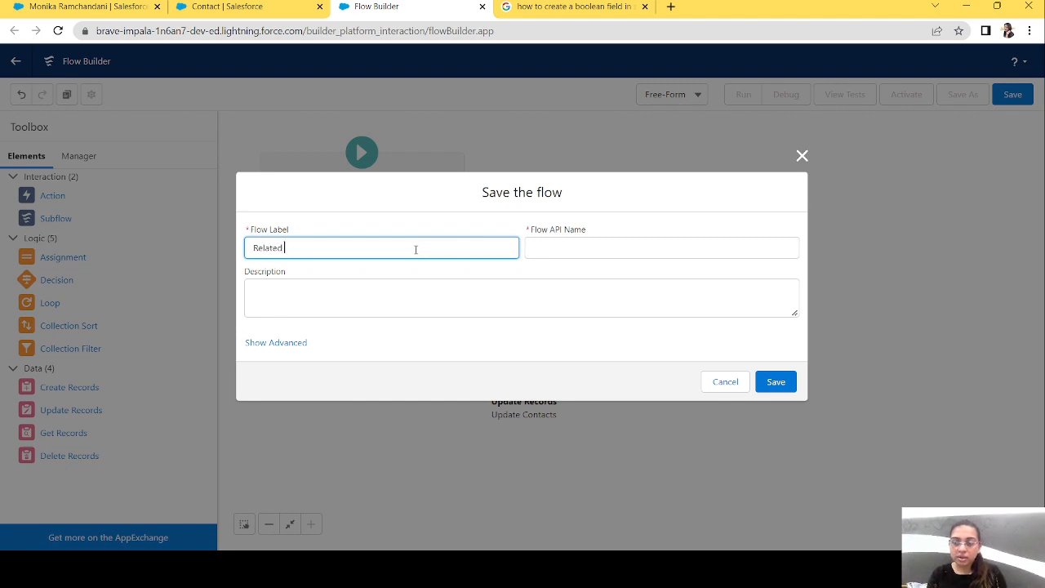
pyautogui.write('list update')
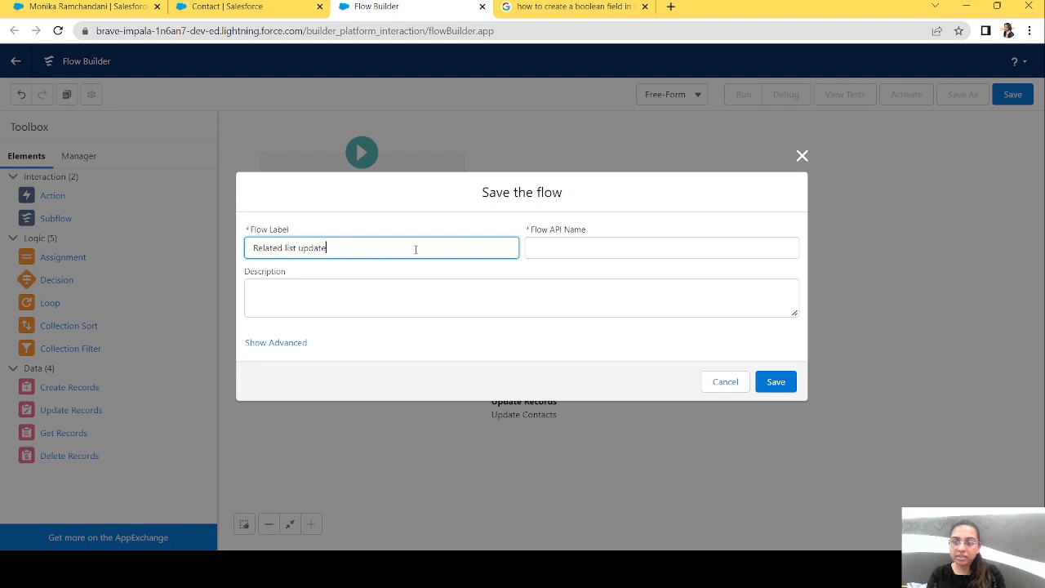
pyautogui.press('Tab')
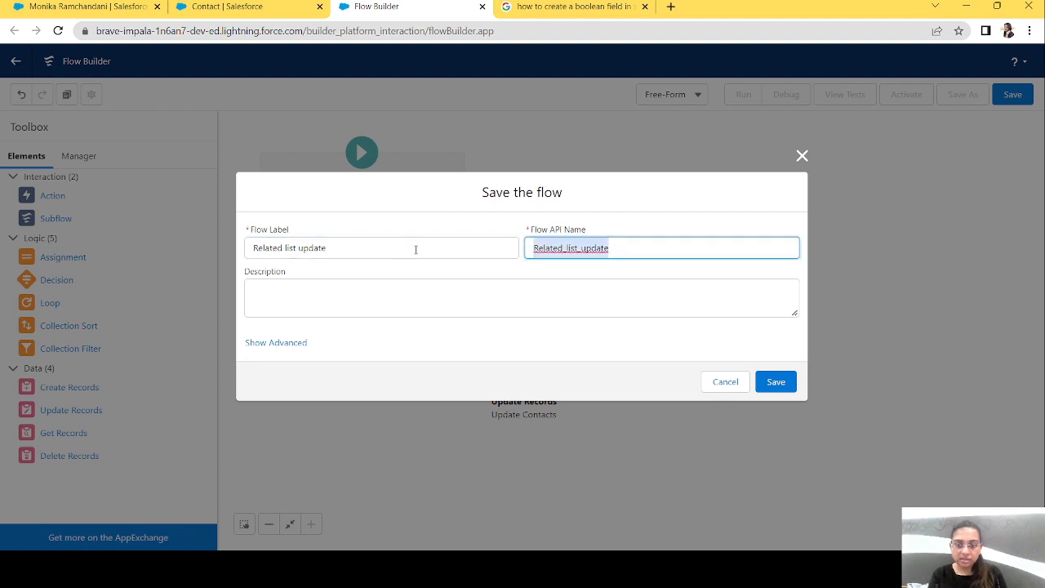
pyautogui.click(775, 381)
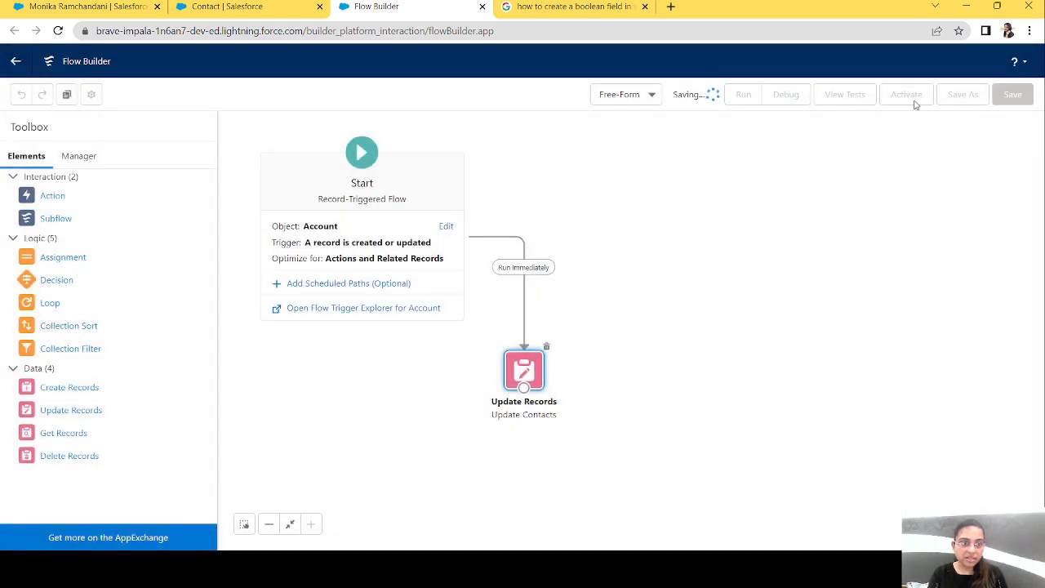
pyautogui.click(906, 95)
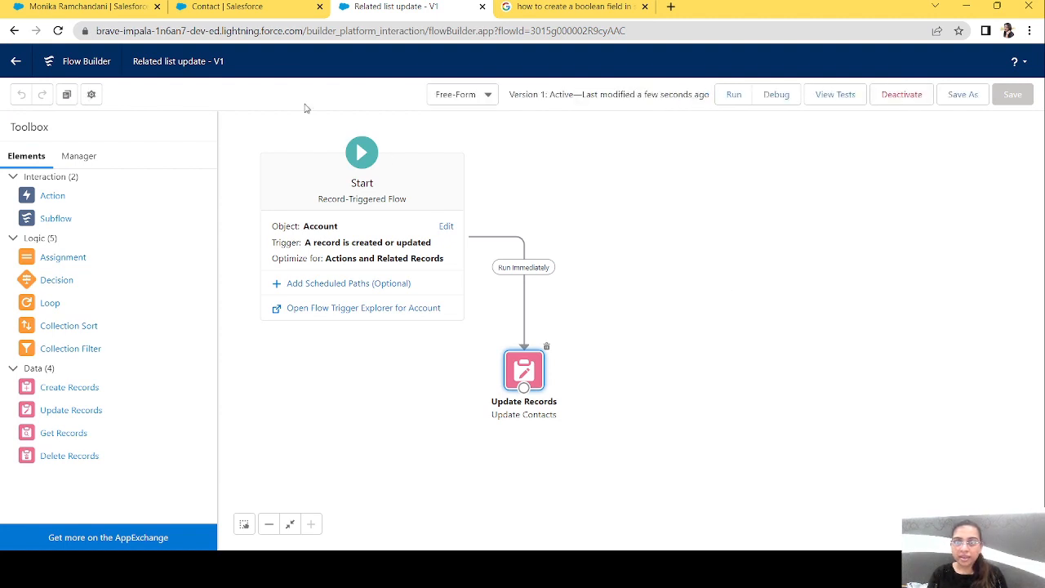
# Switch to the Salesforce Setup page, find Accounts in the App Launcher, and open the test account from the recently viewed list.
pyautogui.click(268, 5)
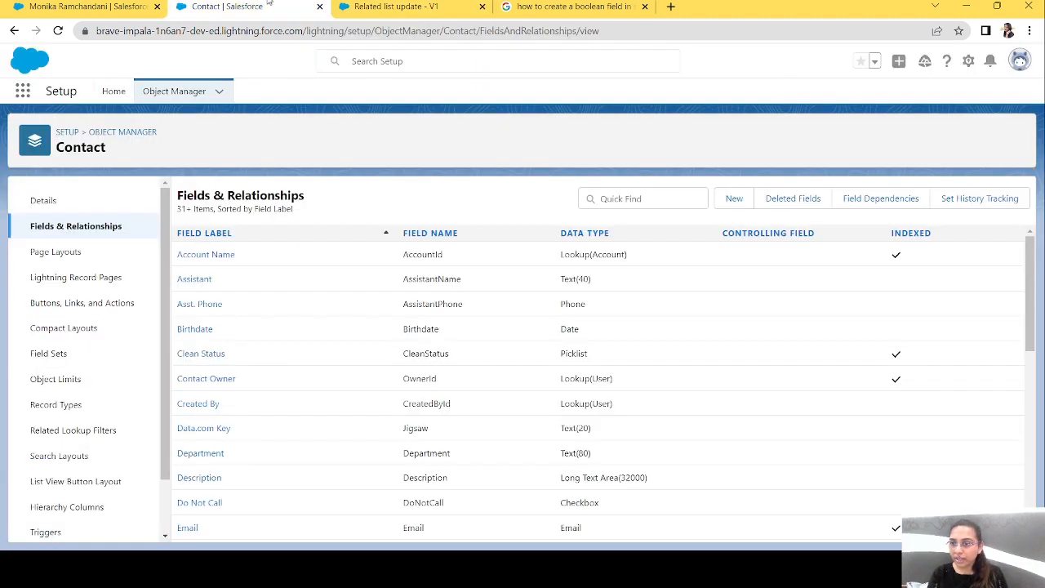
pyautogui.click(113, 92)
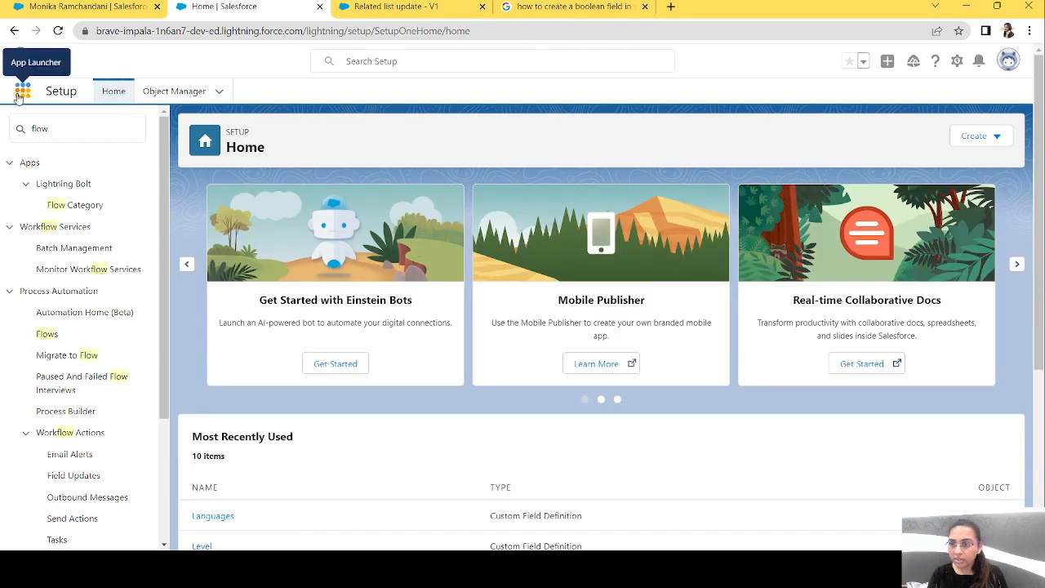
pyautogui.click(18, 95)
pyautogui.write('acc')
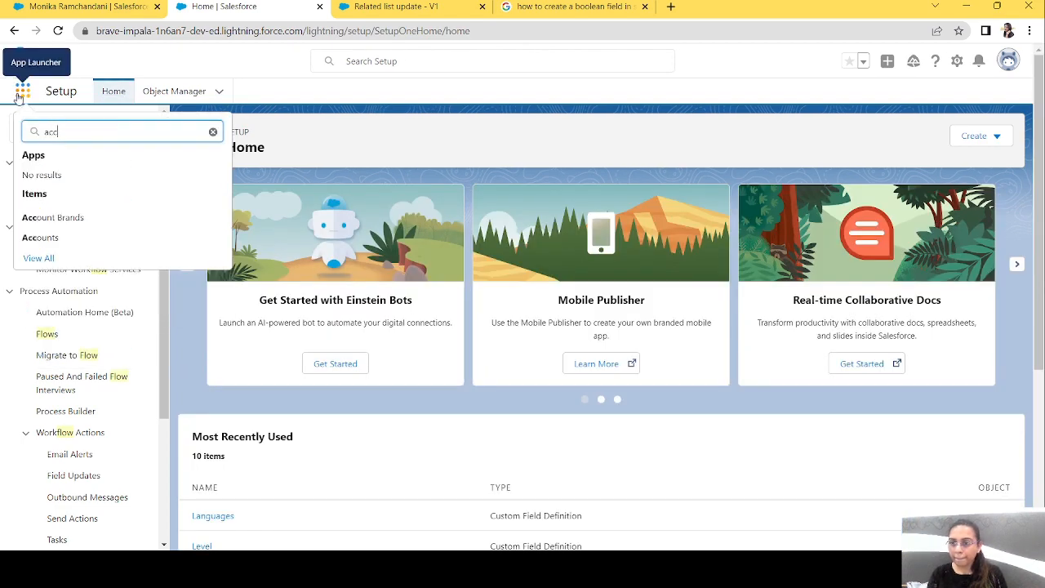
pyautogui.click(41, 238)
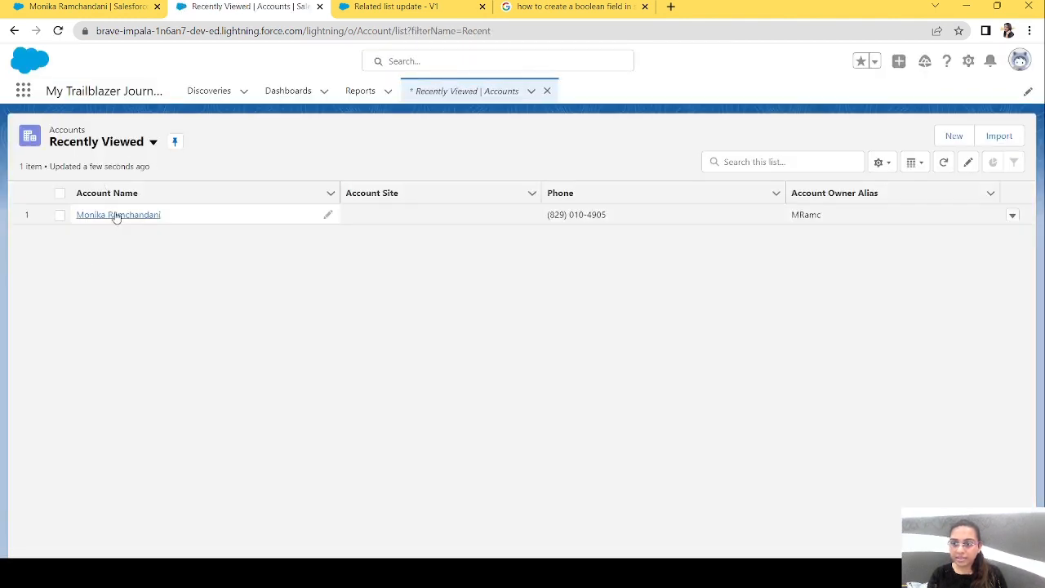
pyautogui.click(116, 215)
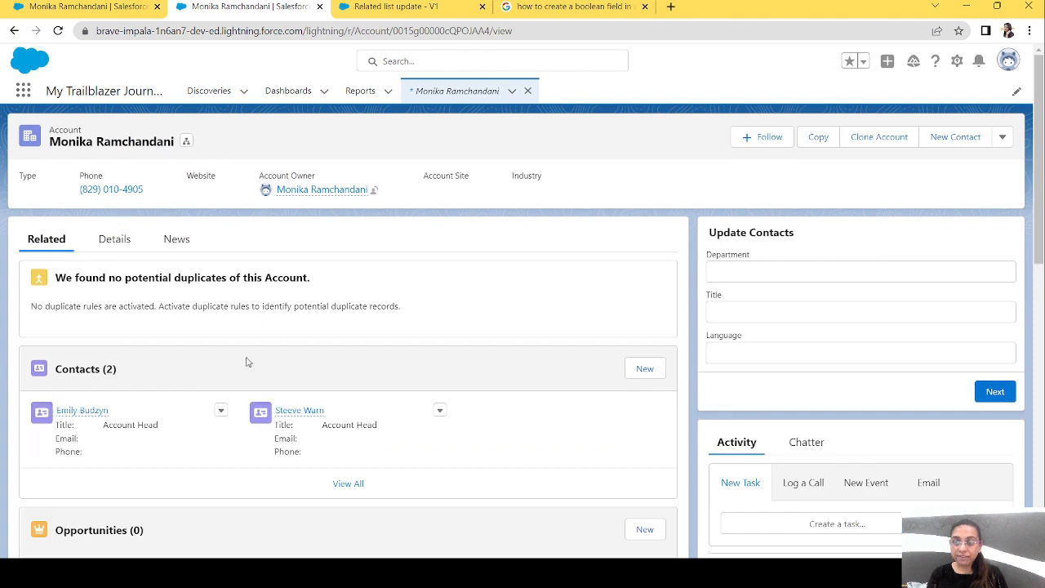
# Open both contacts related to the account in separate browser tabs.
pyautogui.moveTo(70, 418)
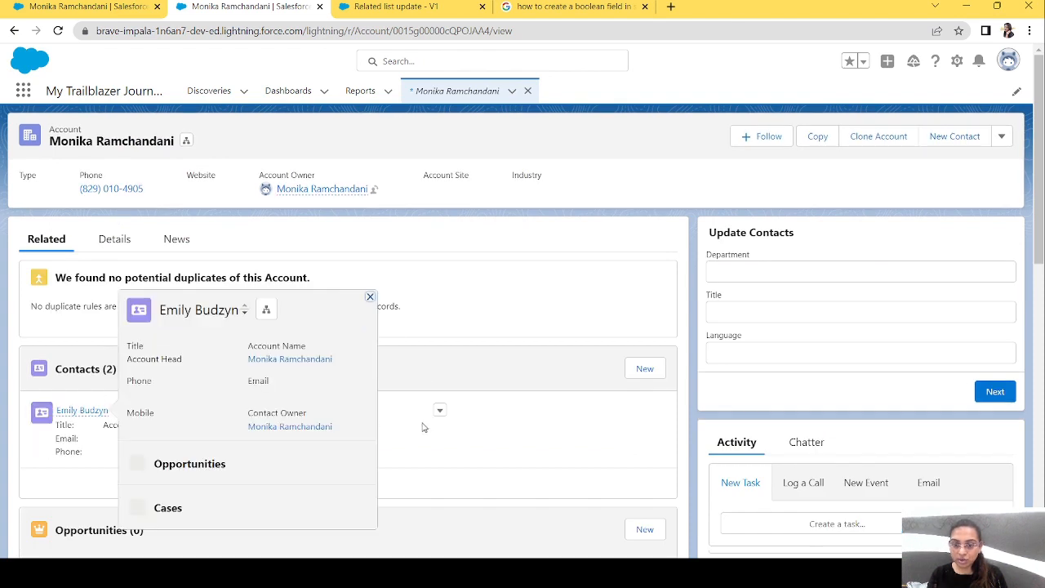
pyautogui.middleClick(299, 411)
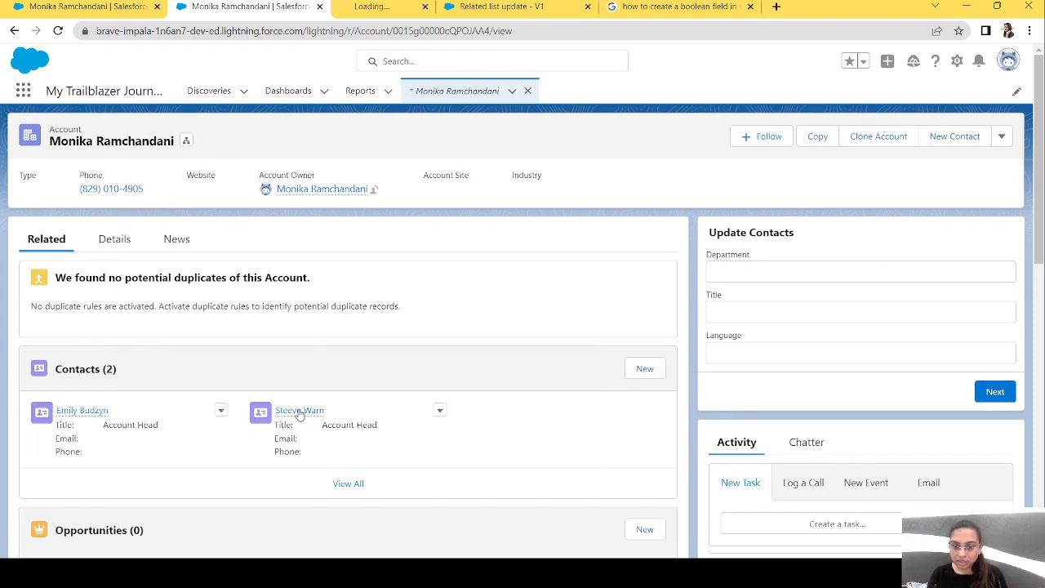
pyautogui.middleClick(82, 411)
# Examine the Updated checkbox in the details of the second contact listed on the account.
pyautogui.click(385, 5)
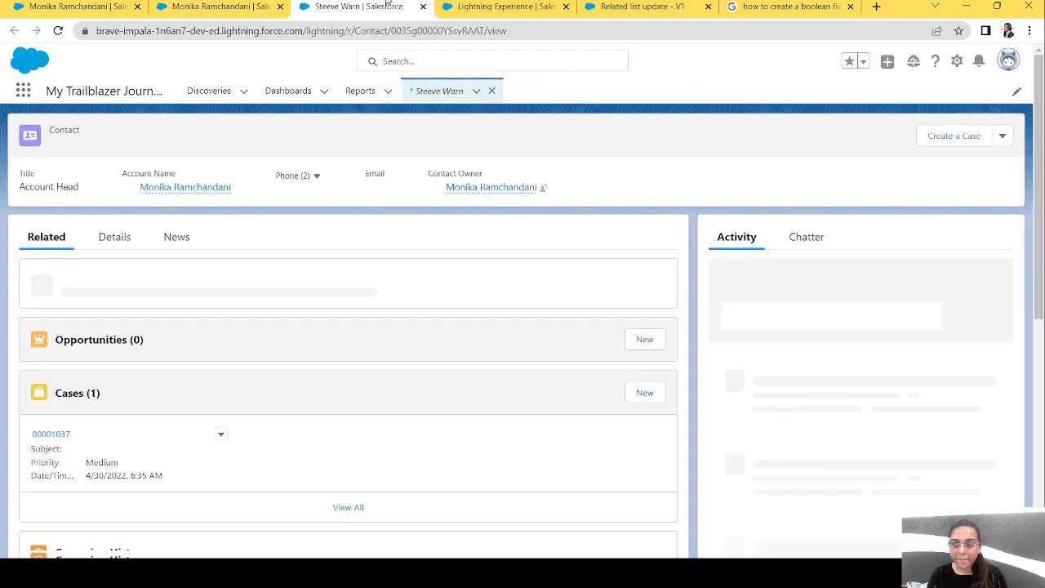
pyautogui.click(113, 239)
pyautogui.scroll(-1, 1043, 128)
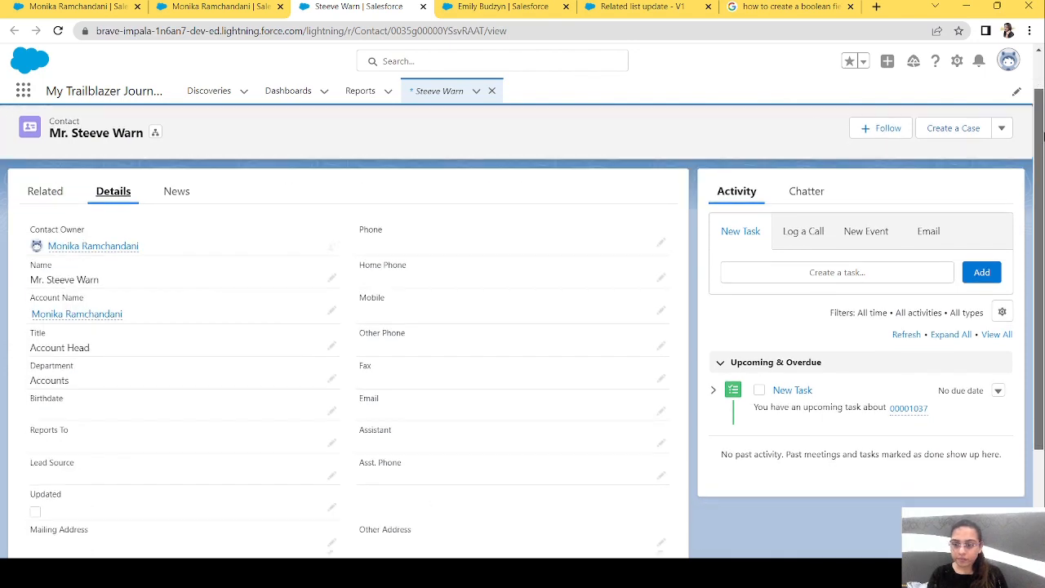
pyautogui.moveTo(1041, 143); pyautogui.dragTo(1039, 229)
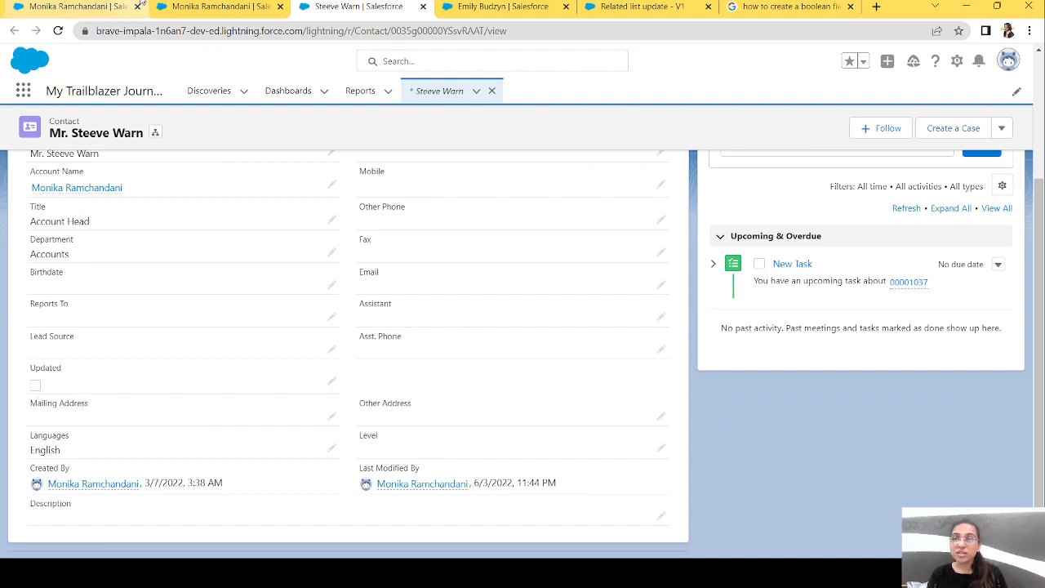
pyautogui.click(220, 9)
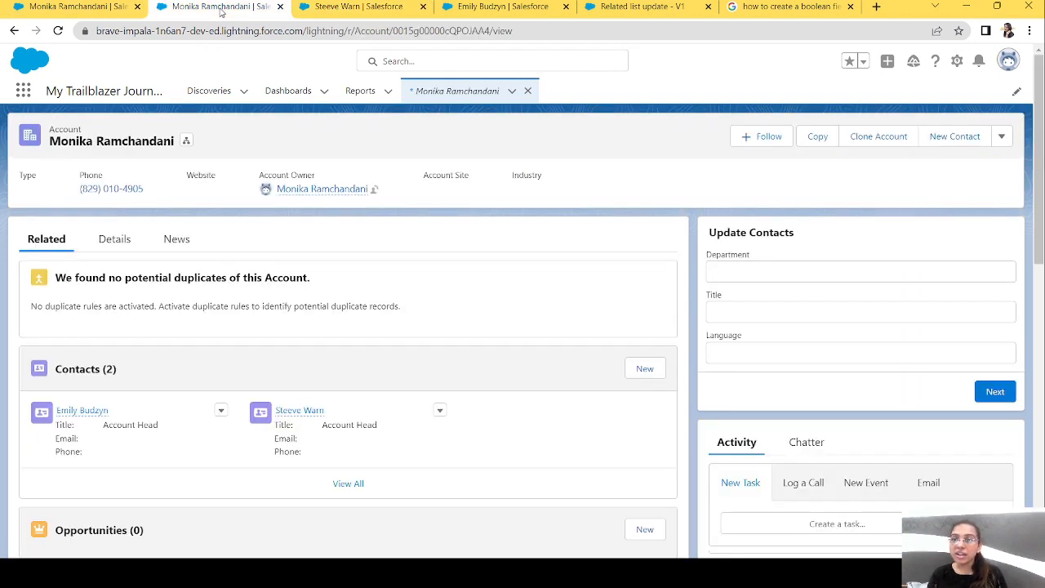
pyautogui.click(359, 8)
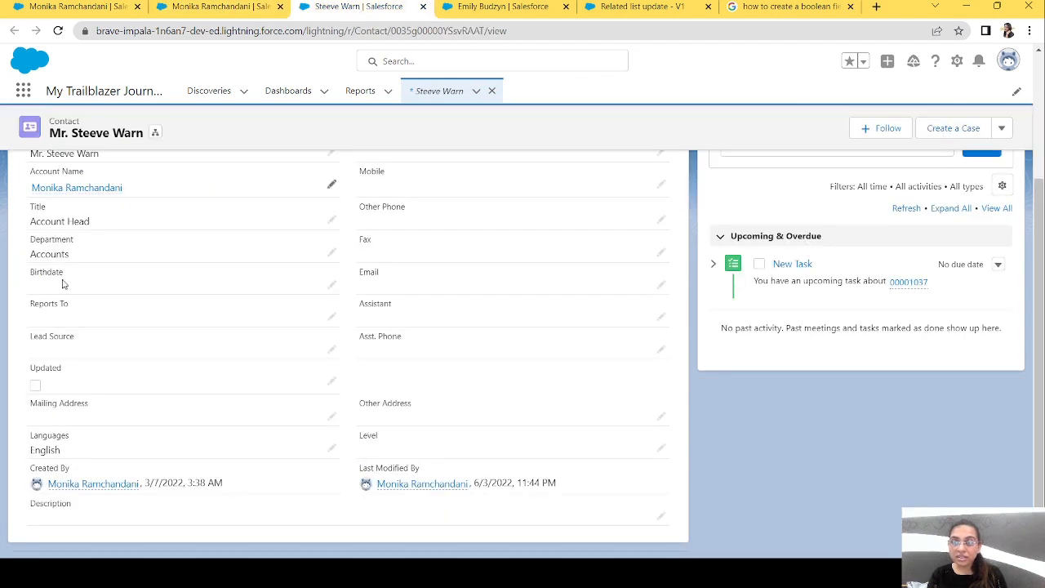
# Return to the test account's details, set its Industry to Agriculture, and save the record.
pyautogui.click(225, 5)
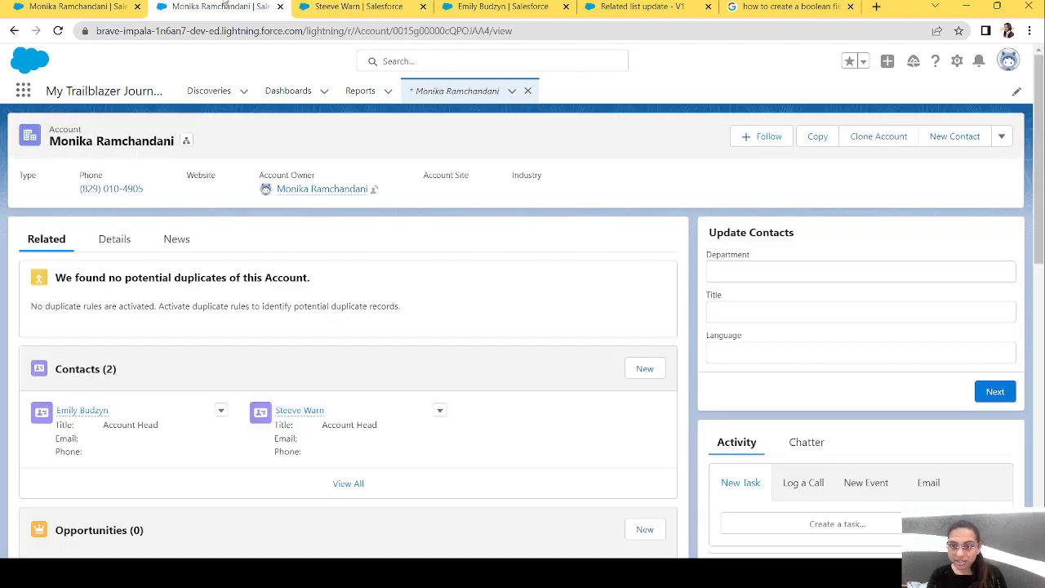
pyautogui.click(114, 240)
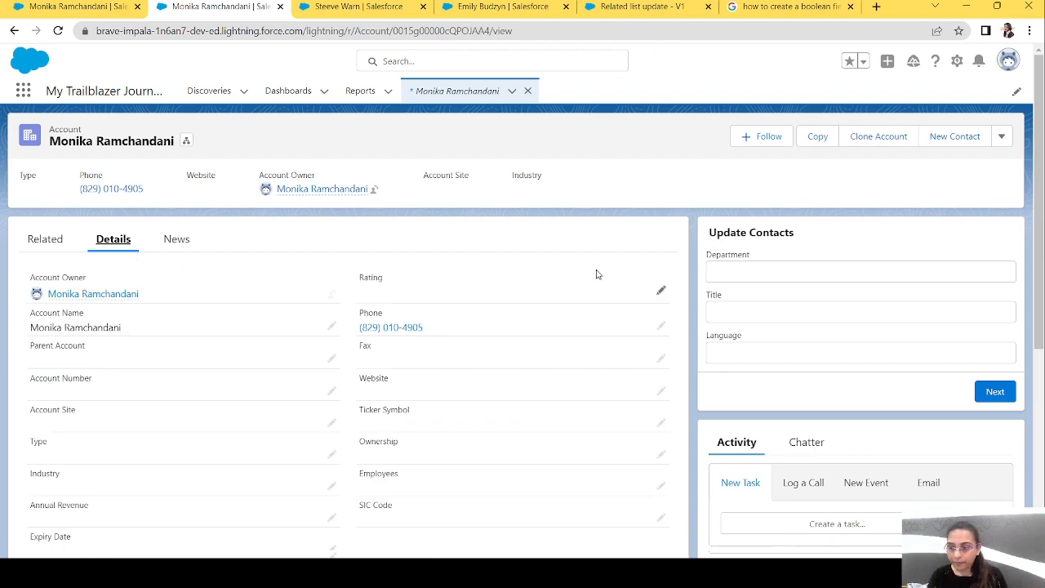
pyautogui.moveTo(1042, 151); pyautogui.dragTo(1042, 284)
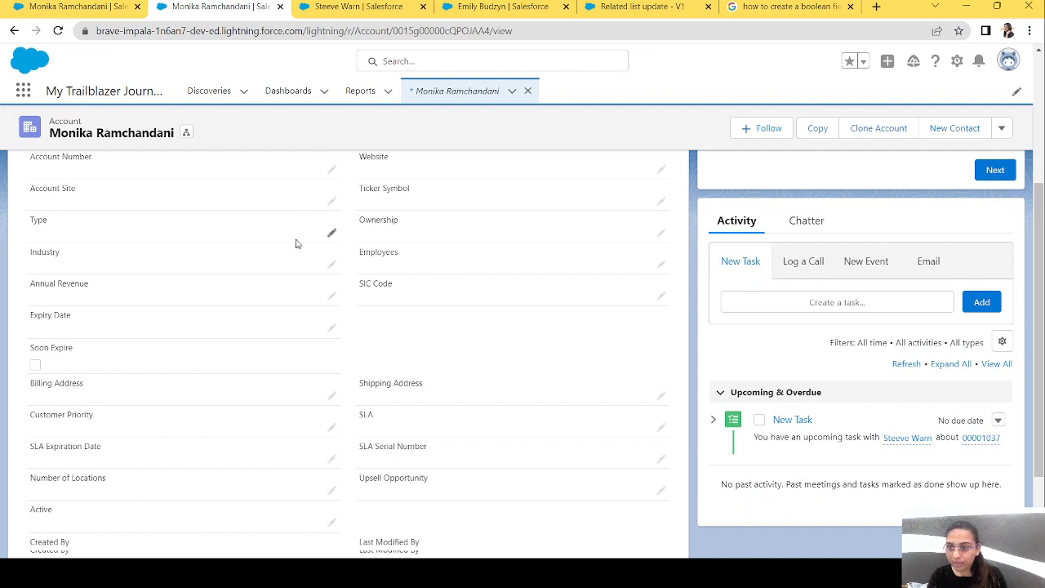
pyautogui.click(331, 264)
pyautogui.click(187, 286)
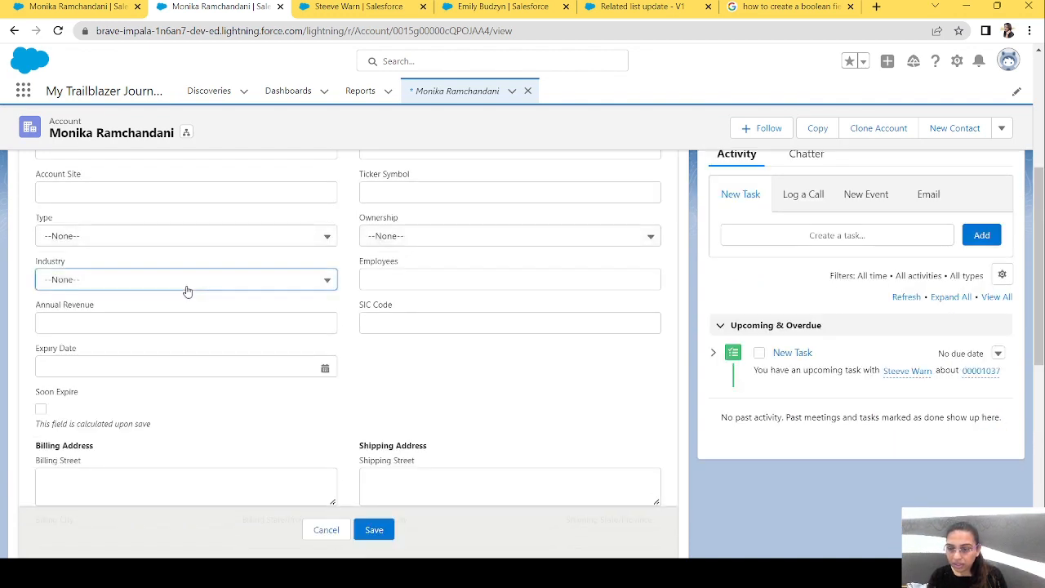
pyautogui.click(123, 340)
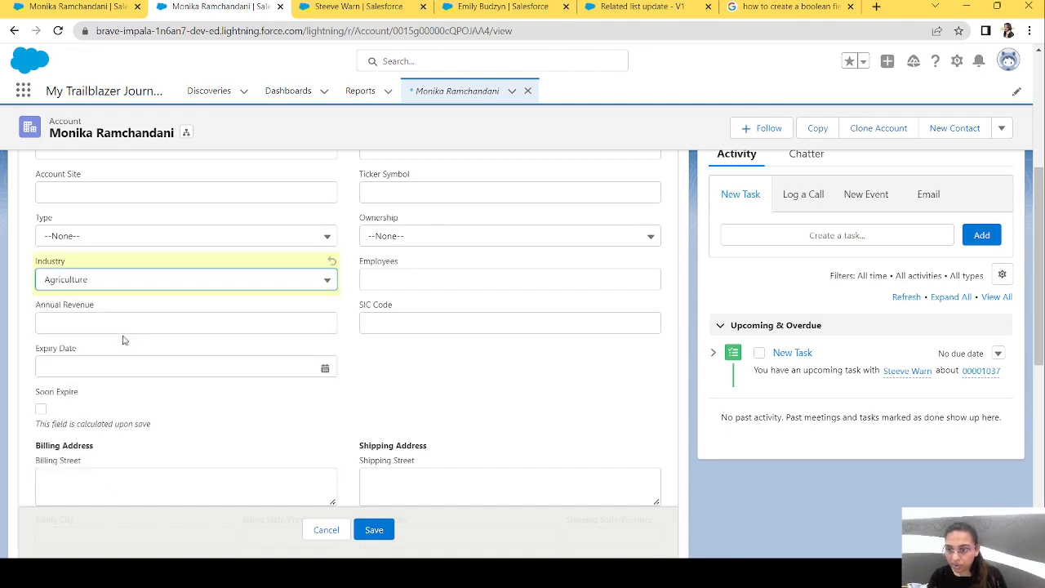
pyautogui.click(375, 531)
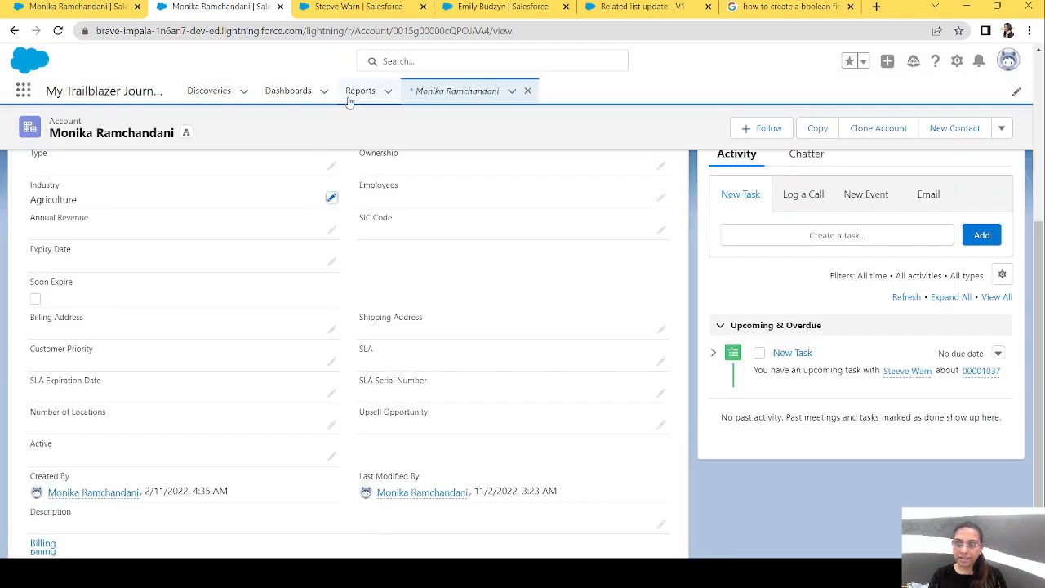
# Reload both contact pages and check the Updated checkbox in the details of the second contact listed on the account.
pyautogui.click(329, 6)
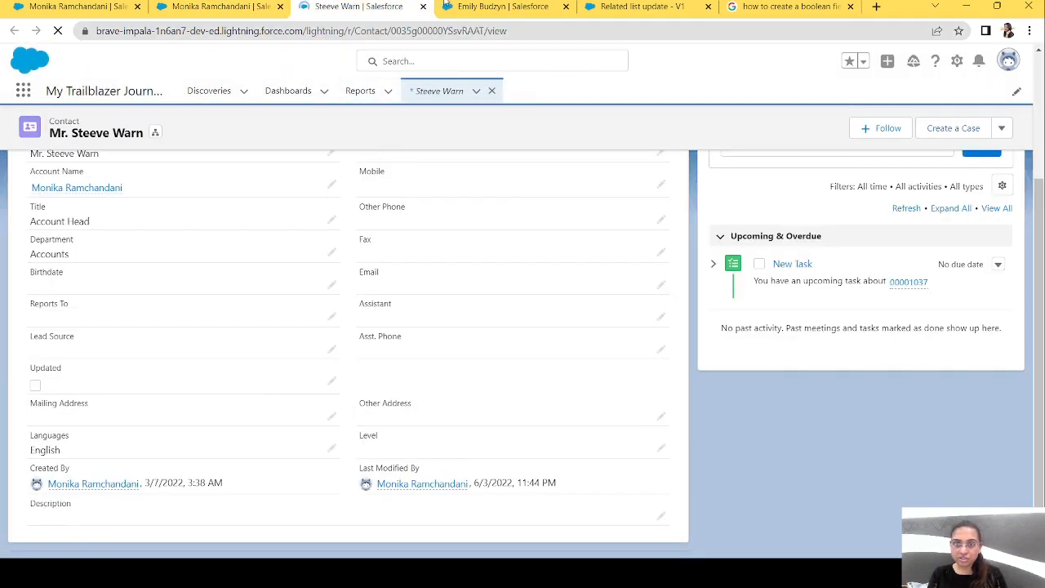
pyautogui.click(447, 6)
pyautogui.click(439, 32)
pyautogui.press('Return')
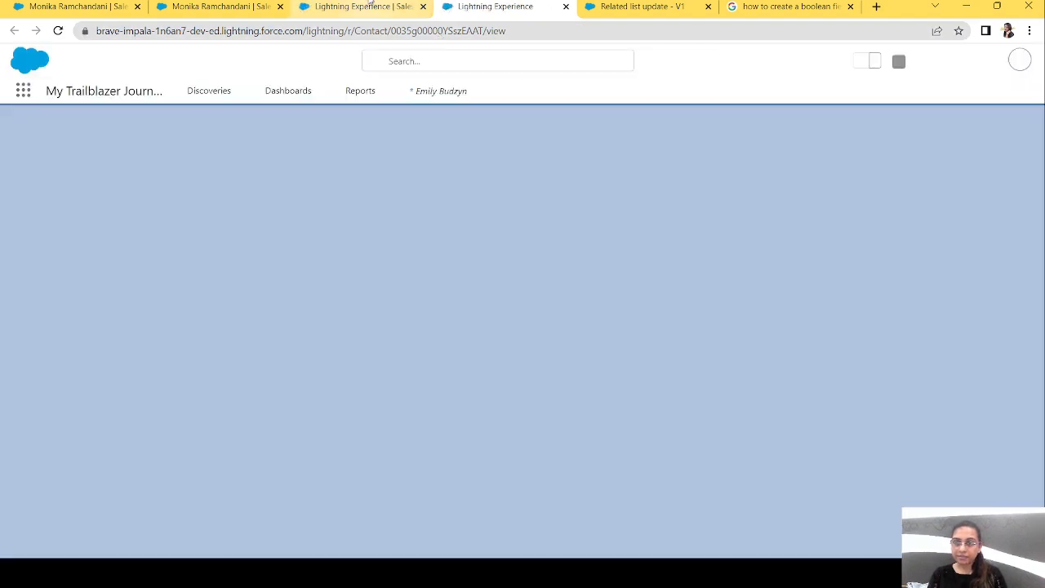
pyautogui.click(367, 5)
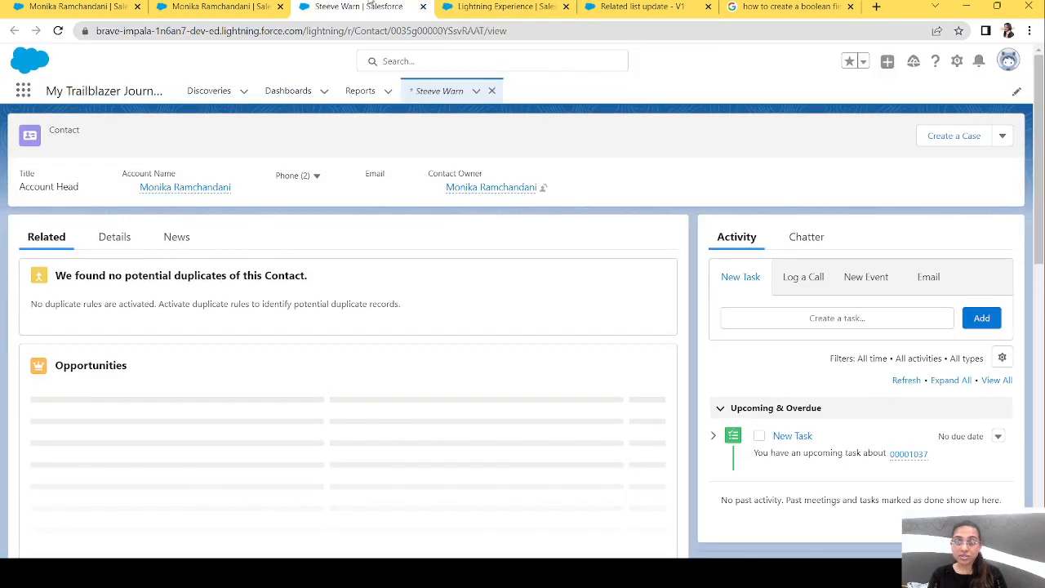
pyautogui.click(115, 239)
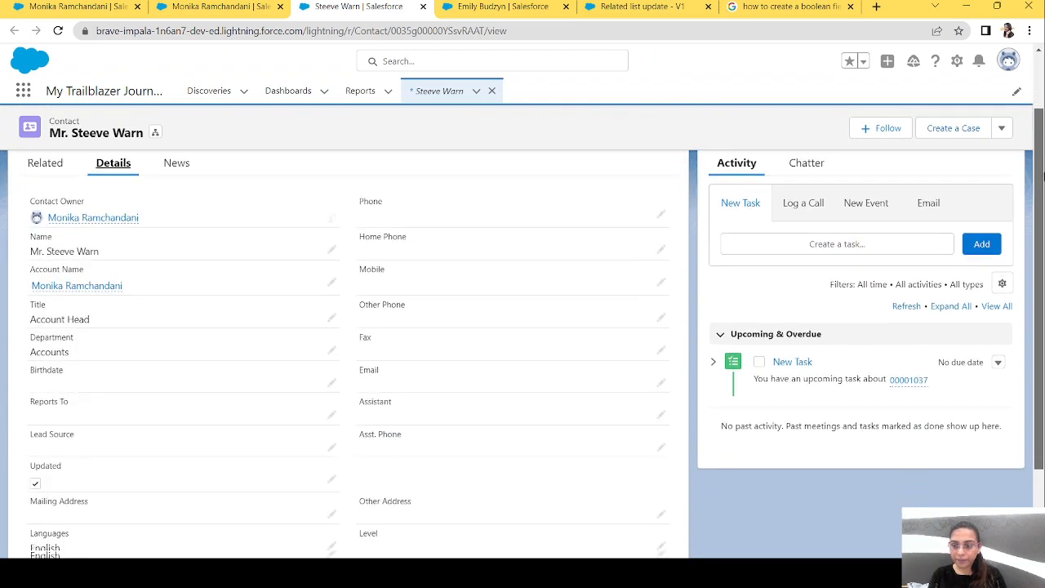
pyautogui.scroll(-2, 605, 208)
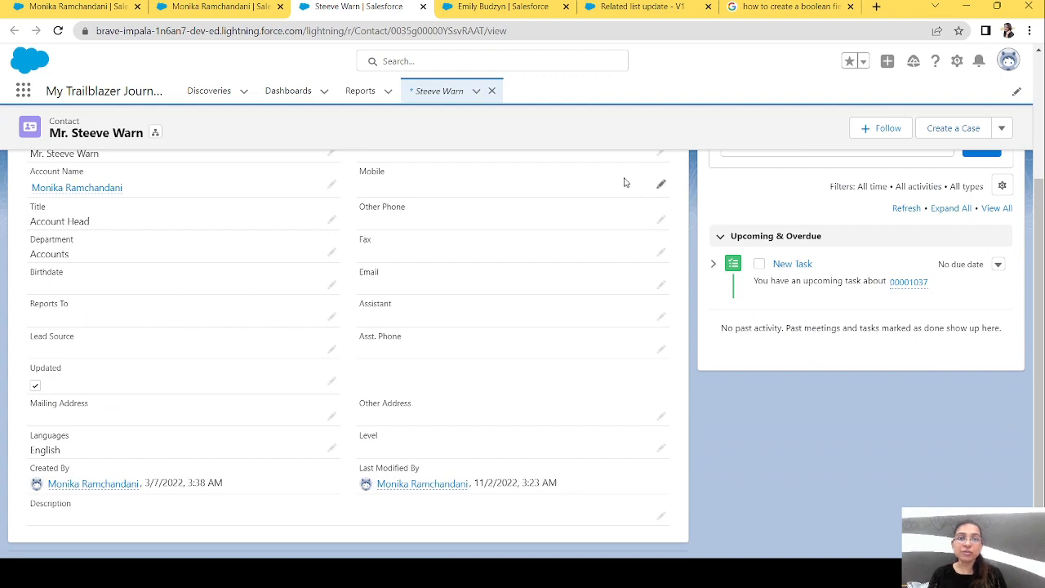
# Check the Updated checkbox in the details of the first contact listed on the account.
pyautogui.click(681, 5)
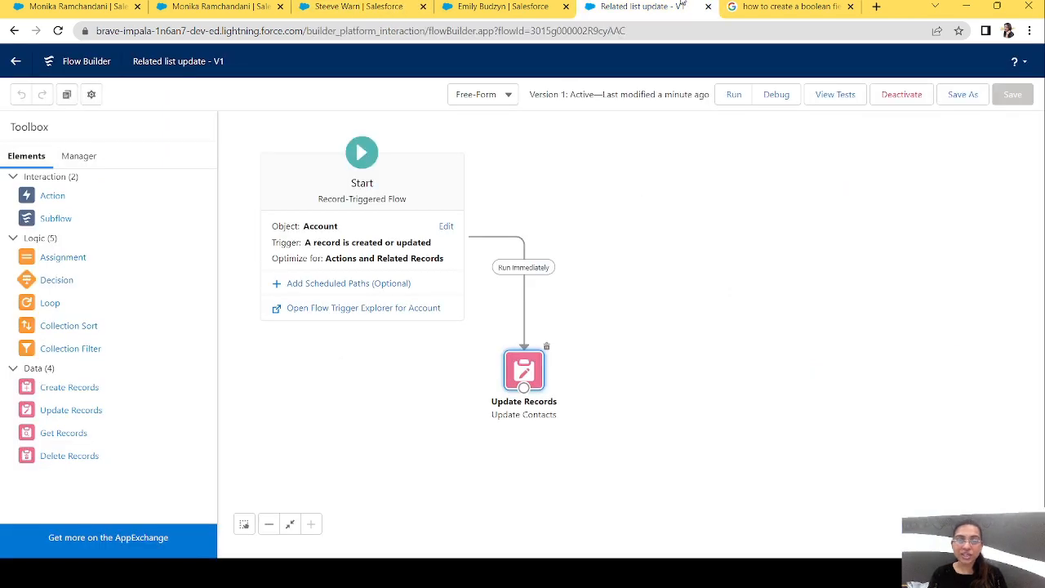
pyautogui.click(494, 5)
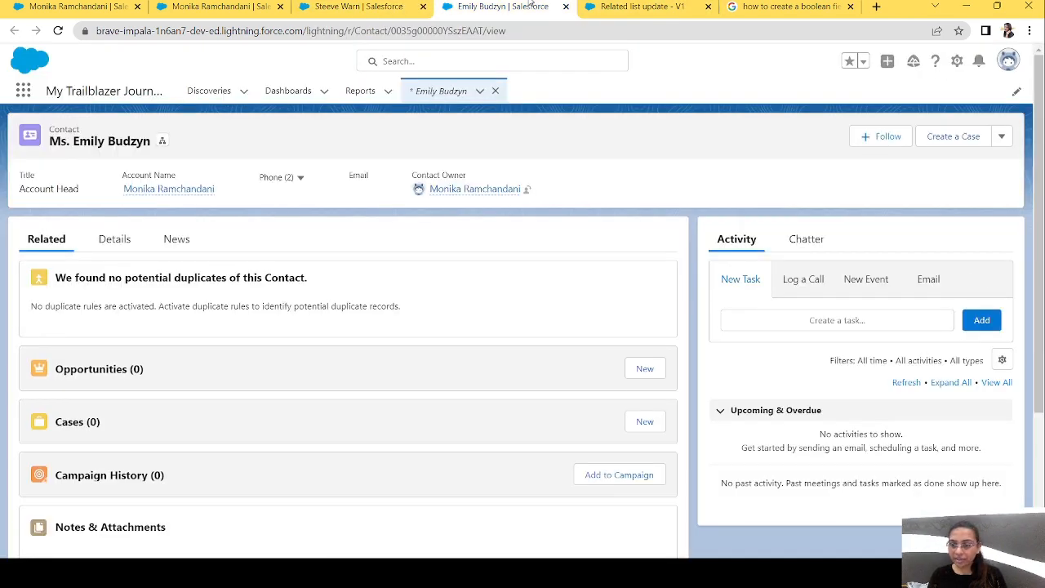
pyautogui.click(120, 239)
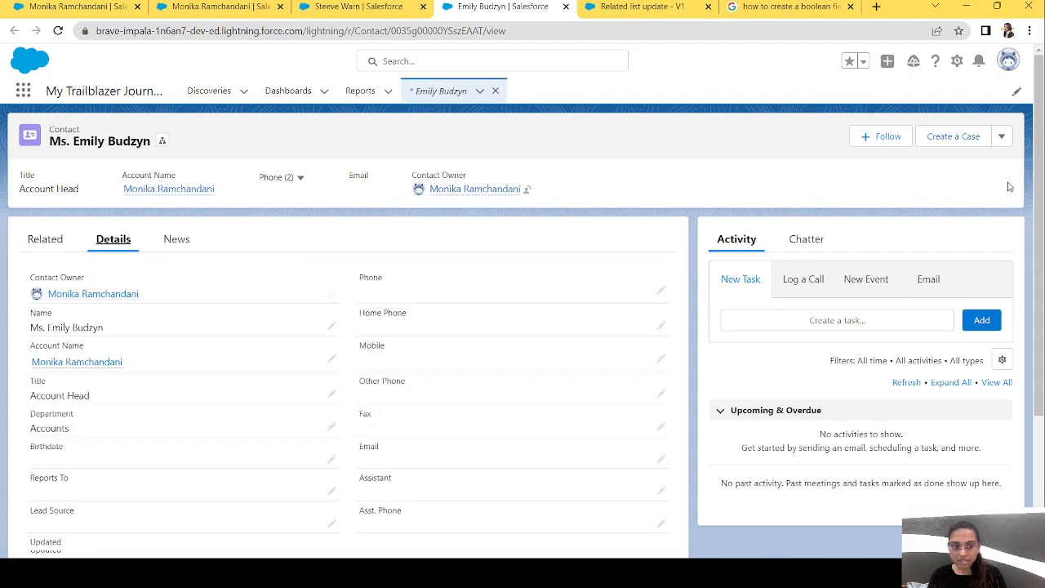
pyautogui.scroll(-2, 1009, 187)
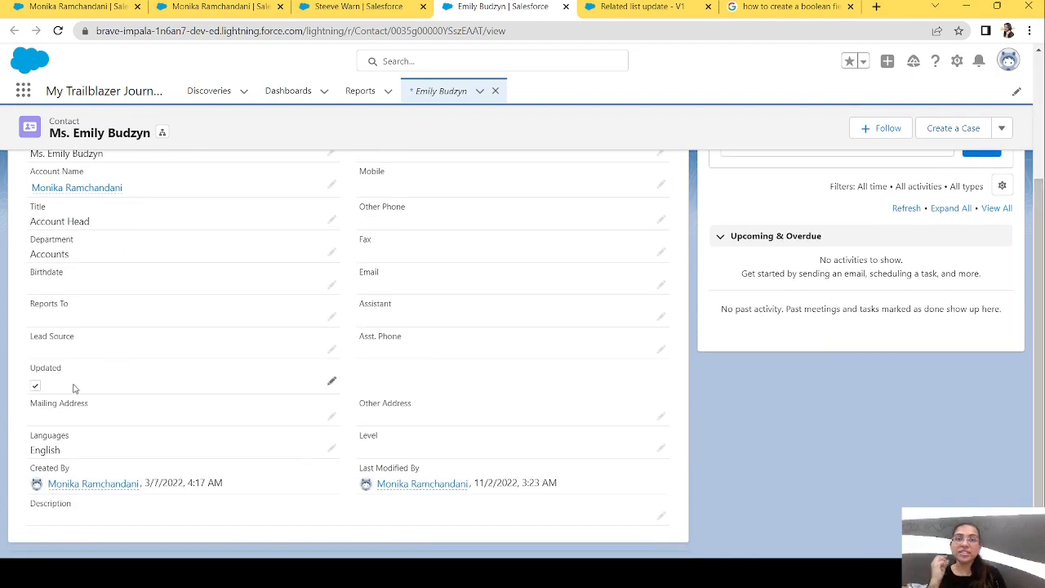
# Return to the Related list update flow and review the Start element's object, trigger, entry conditions and optimization settings.
pyautogui.click(251, 7)
pyautogui.click(634, 7)
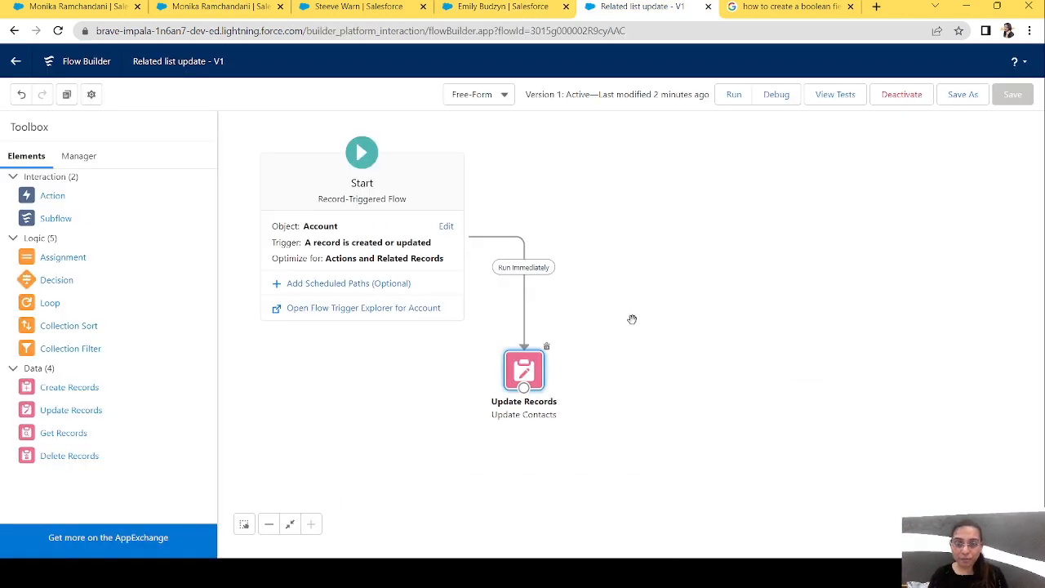
pyautogui.click(445, 227)
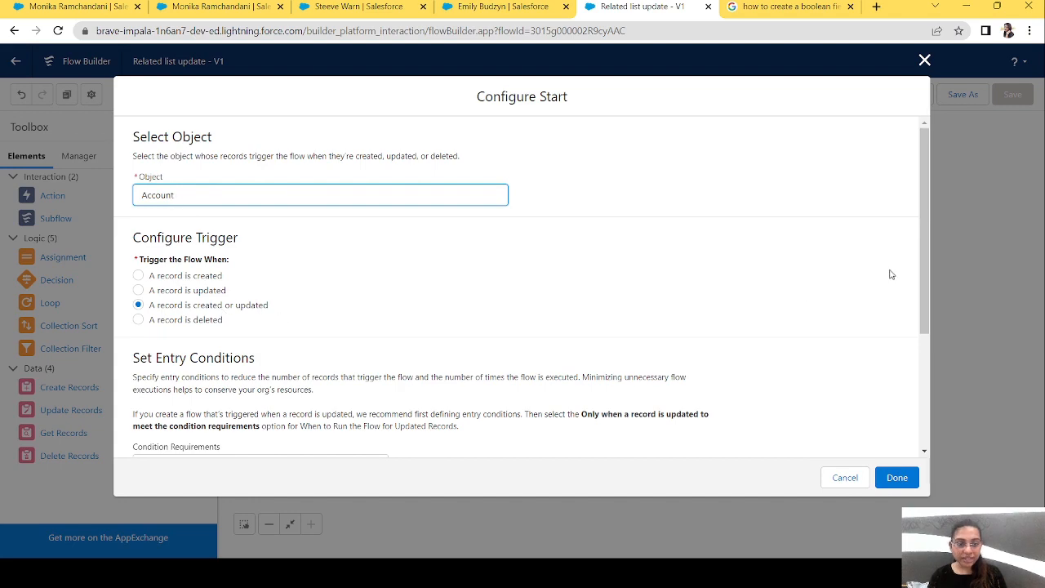
pyautogui.moveTo(927, 261); pyautogui.dragTo(914, 392)
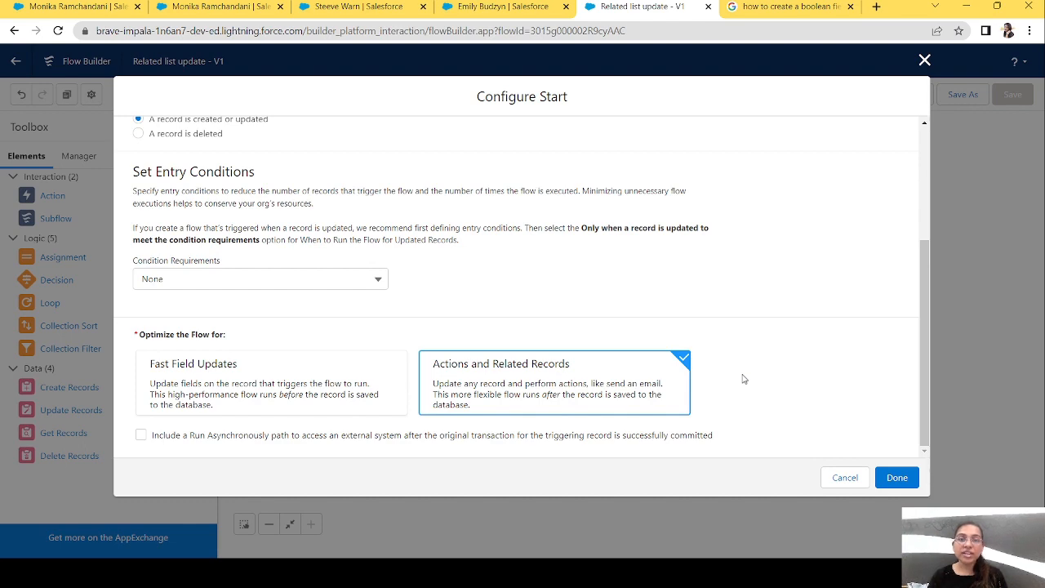
pyautogui.click(896, 477)
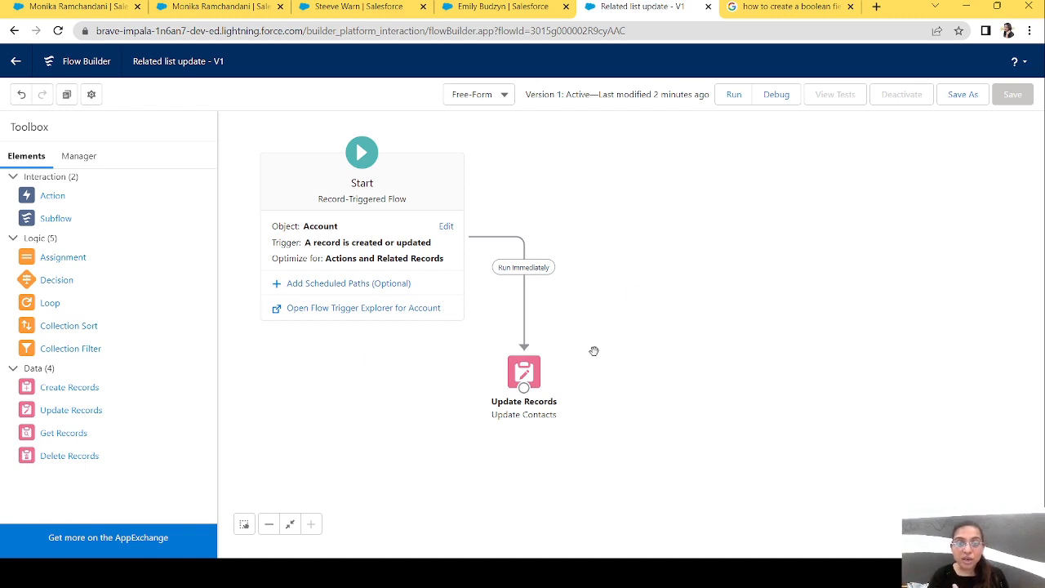
# In the Update Contacts element, clear the records related to the account and select $Record > Contacts again.
pyautogui.doubleClick(524, 373)
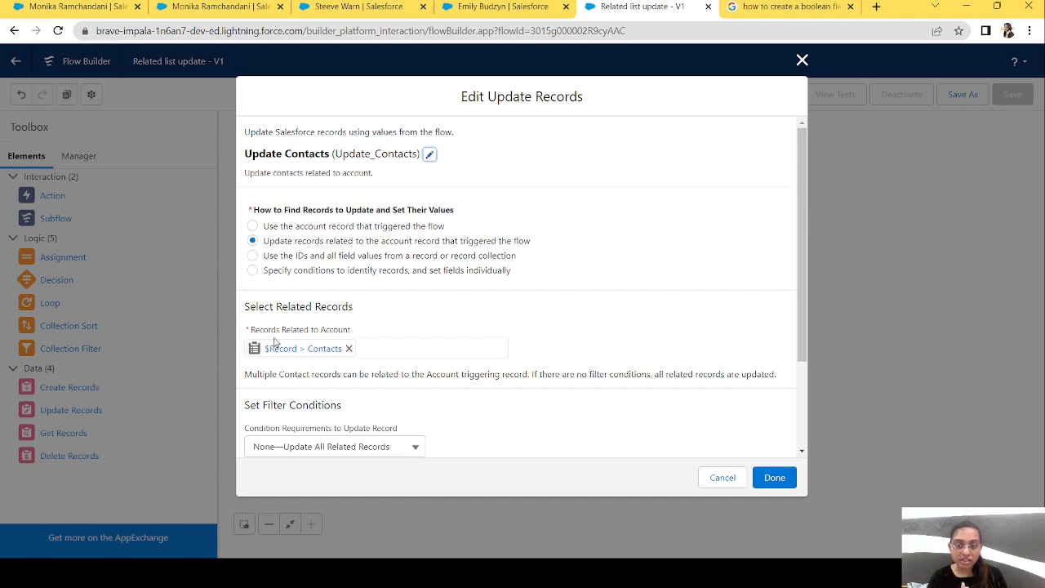
pyautogui.click(349, 348)
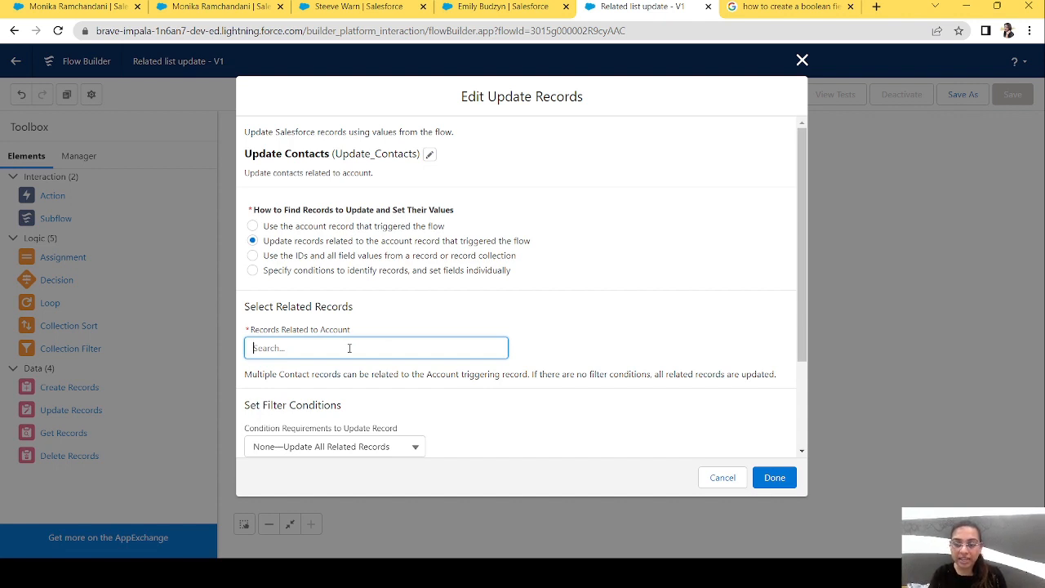
pyautogui.write('reco')
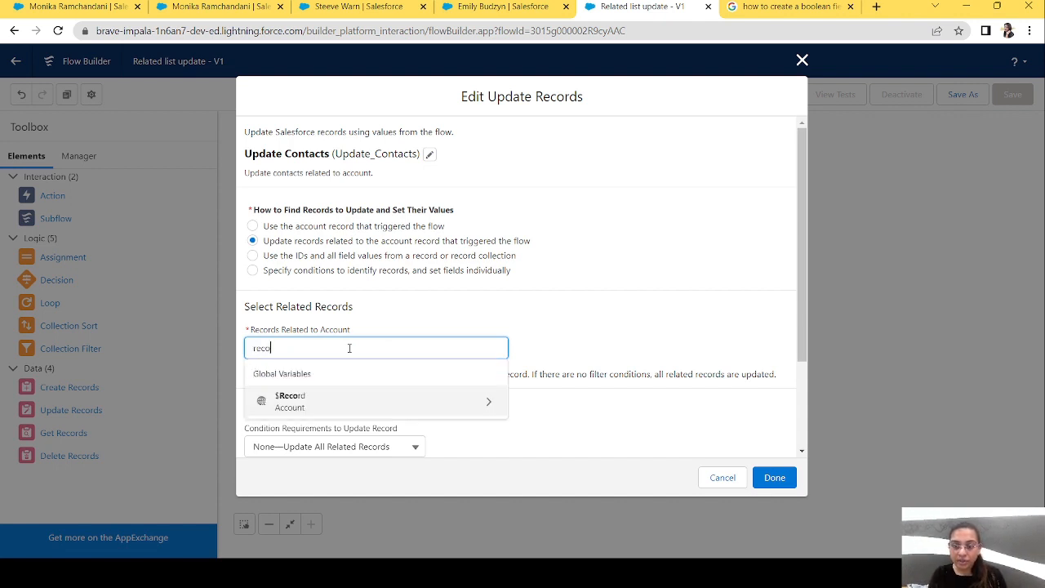
pyautogui.click(312, 404)
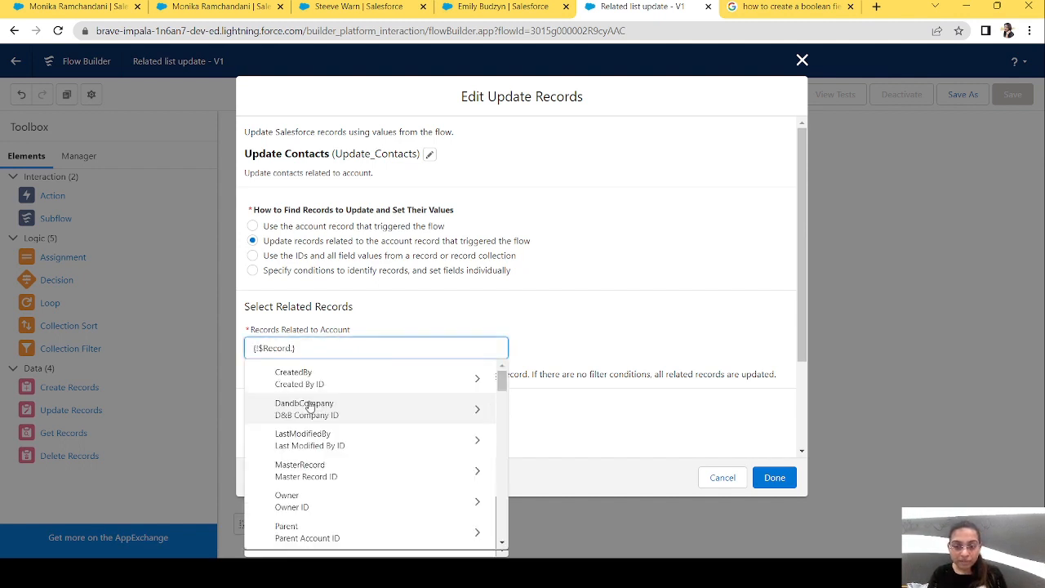
pyautogui.write('contacts')
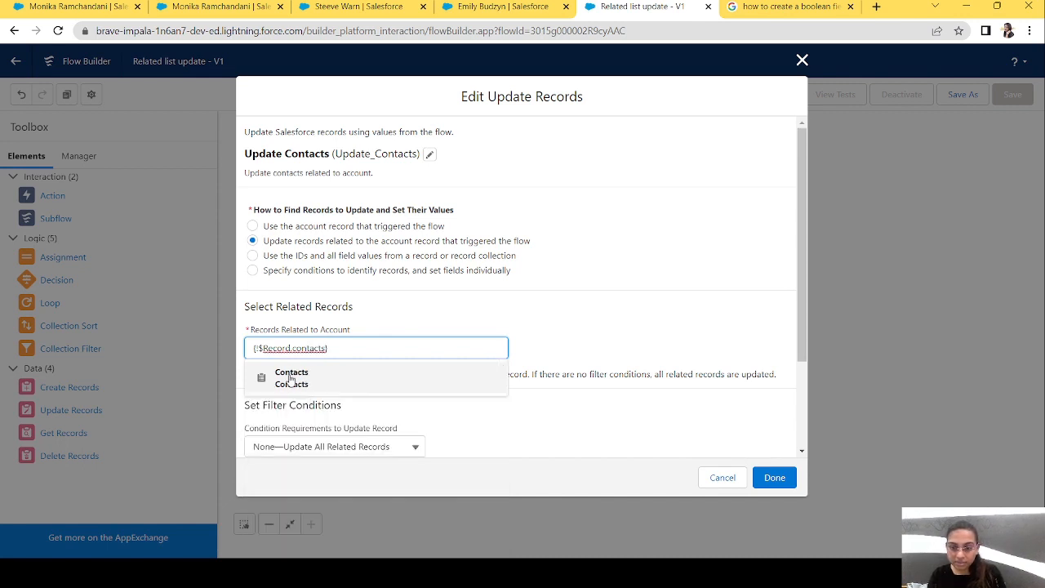
pyautogui.click(291, 378)
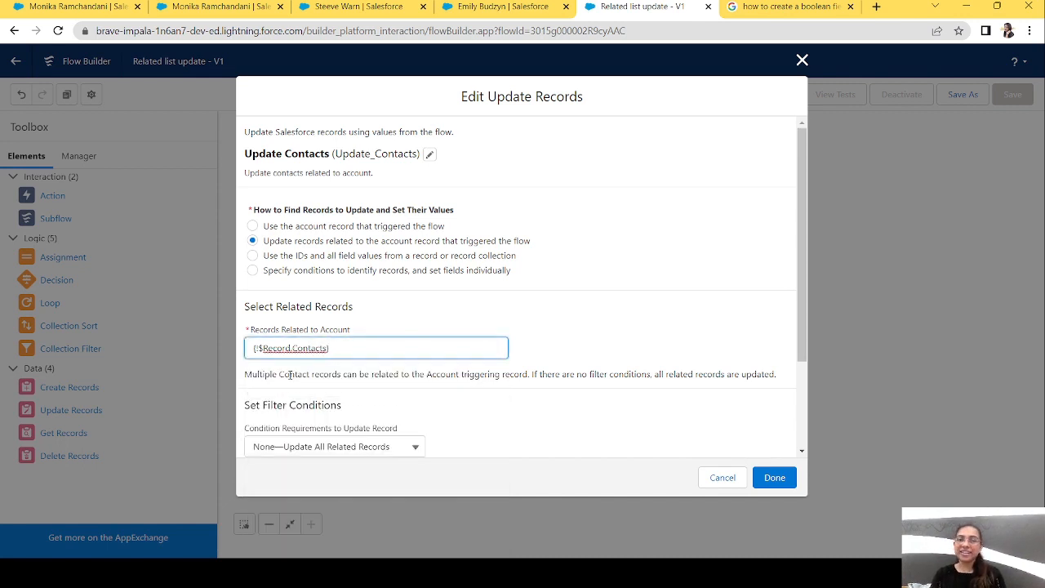
# Review the filter conditions and the Updated__c field value in the Update Contacts element, and close it with its settings accepted.
pyautogui.moveTo(805, 336); pyautogui.dragTo(807, 462)
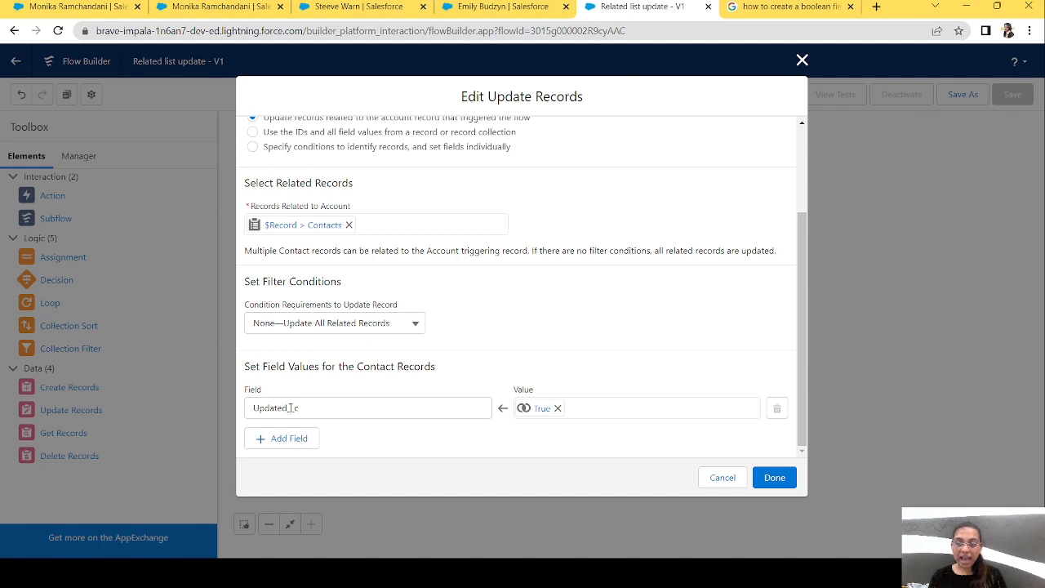
pyautogui.moveTo(312, 410); pyautogui.dragTo(249, 408)
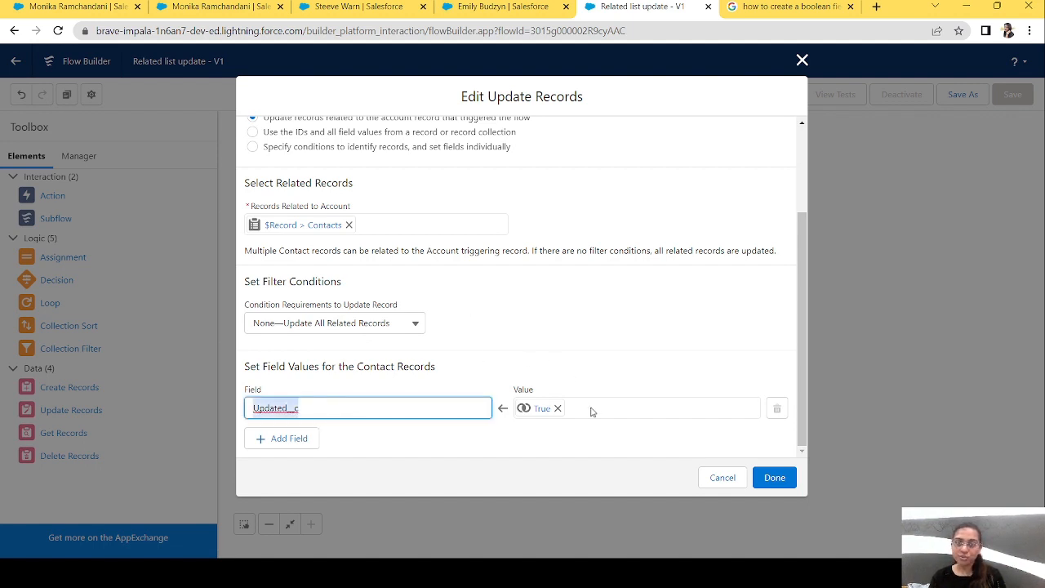
pyautogui.click(774, 479)
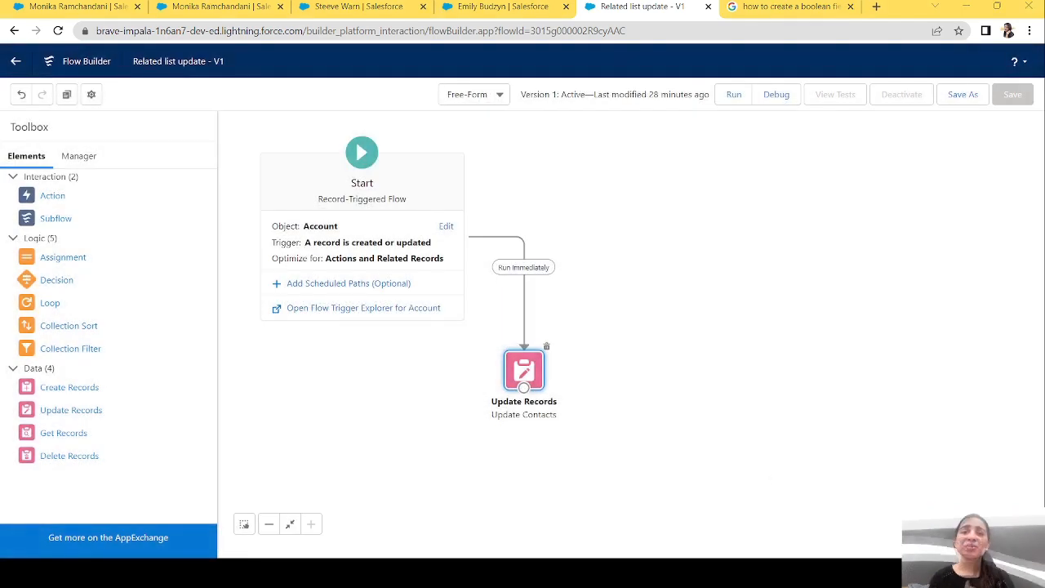